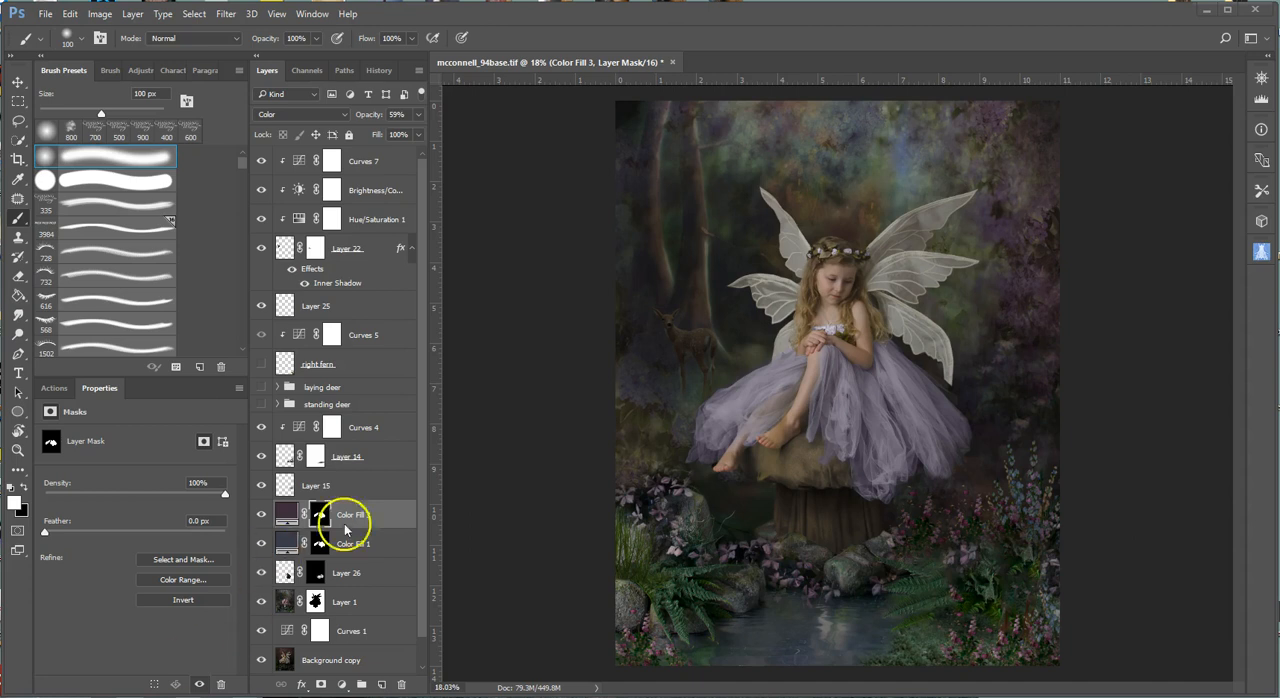
mouse_move(726, 366)
left_mouse_down()
mouse_move(672, 297)
mouse_move(645, 339)
mouse_move(676, 397)
left_mouse_up()
key("ctrl+z")
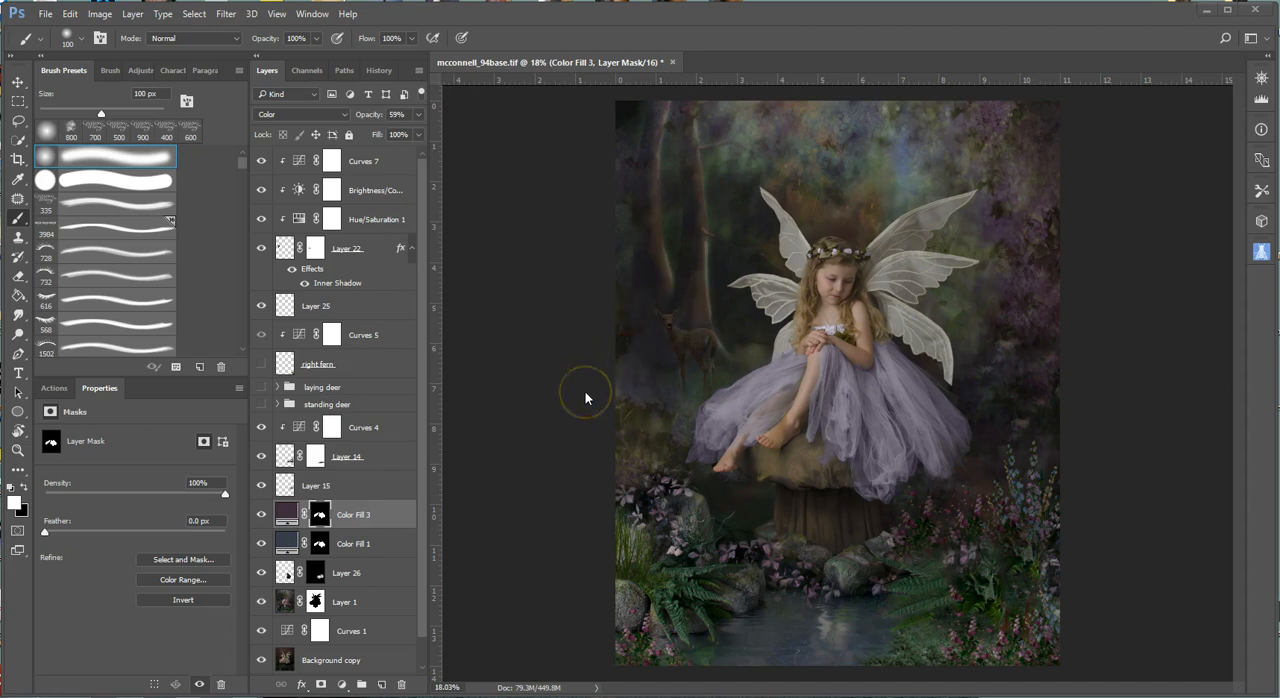
mouse_move(686, 385)
left_mouse_down()
mouse_move(697, 344)
mouse_move(726, 363)
left_mouse_up()
key("ctrl+z")
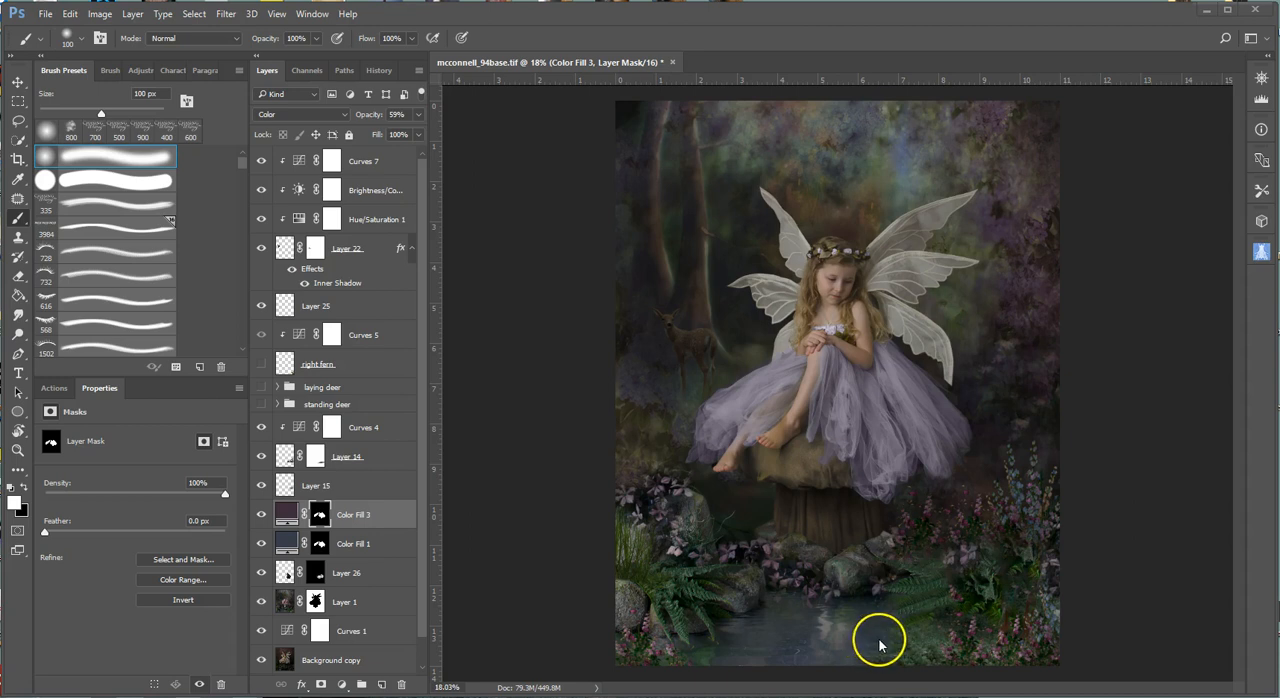
left_click(967, 453)
Show the standing deer and laying deer groups in the fairy composite.
left_click(261, 404)
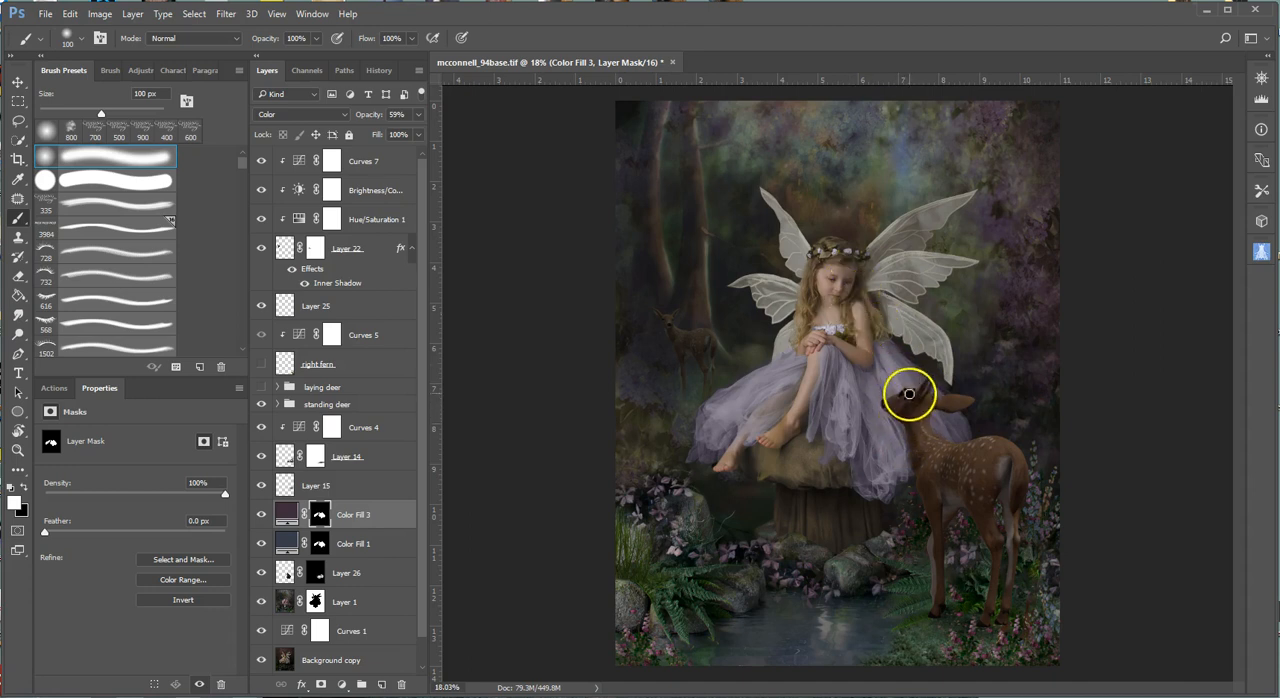
scroll(996, 409, "up", 3)
scroll(996, 409, "up", 1)
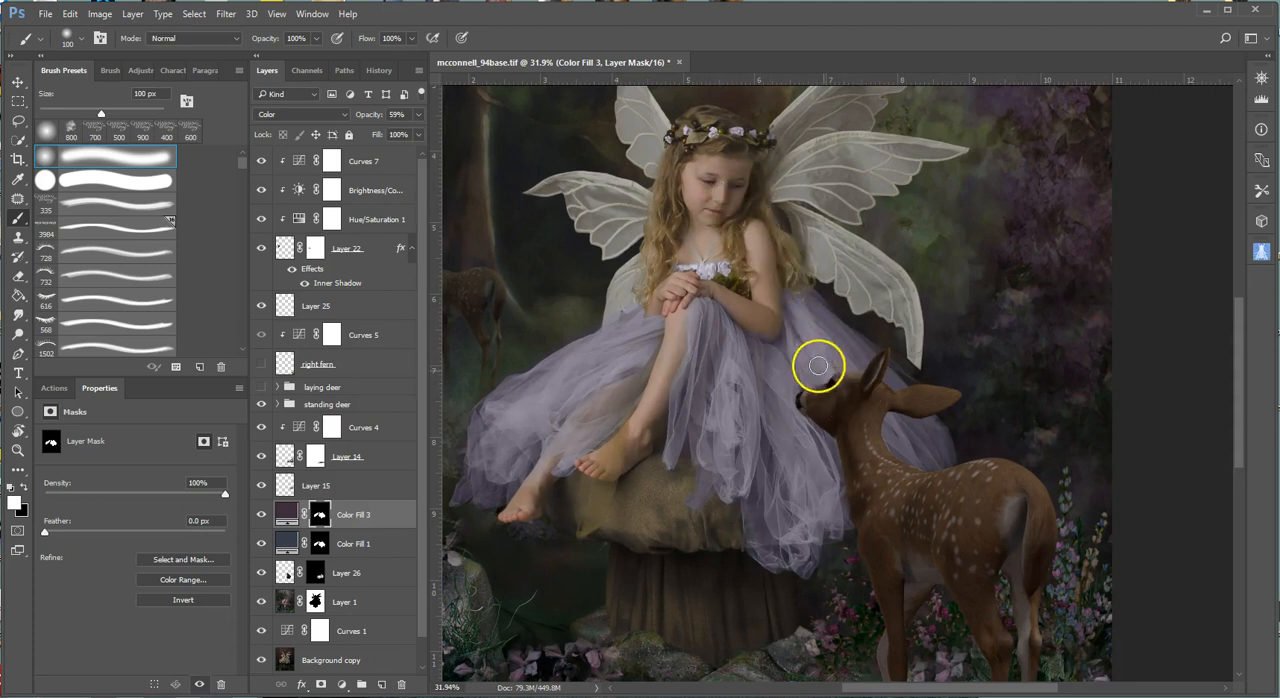
scroll(1068, 460, "down", 3)
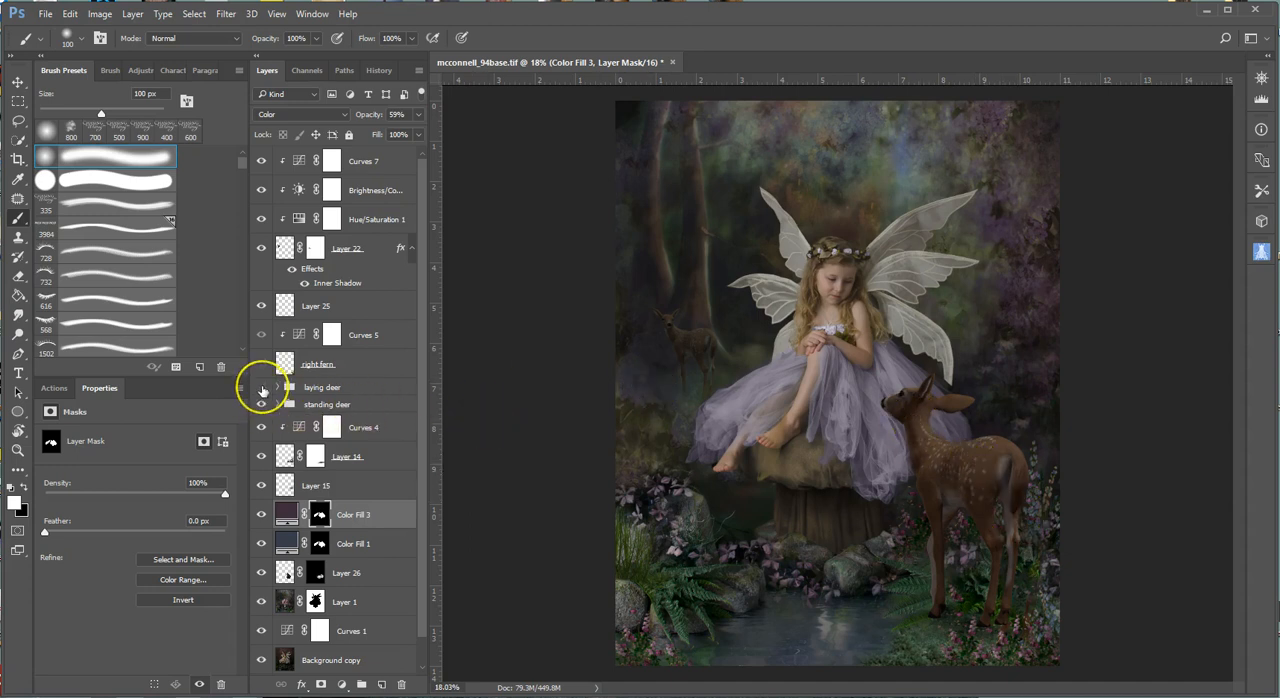
left_click(261, 387)
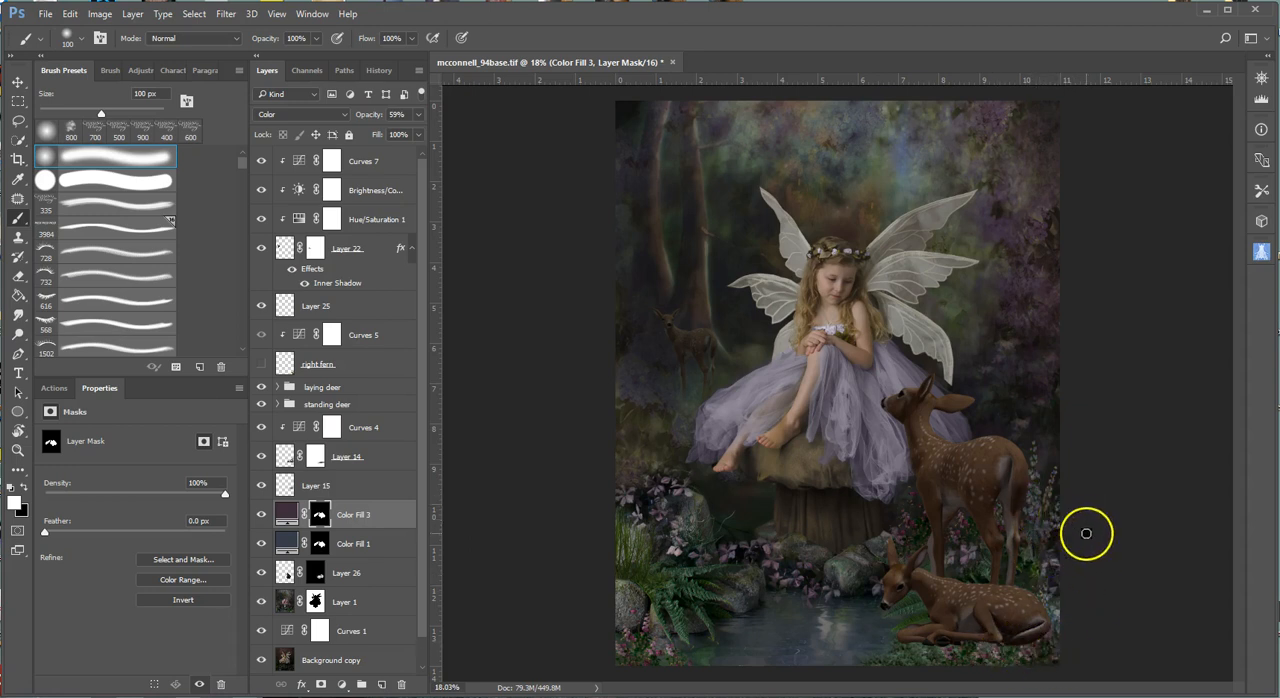
scroll(1082, 522, "up", 4)
left_click_drag(932, 501, 978, 286)
left_click_drag(973, 470, 1007, 457)
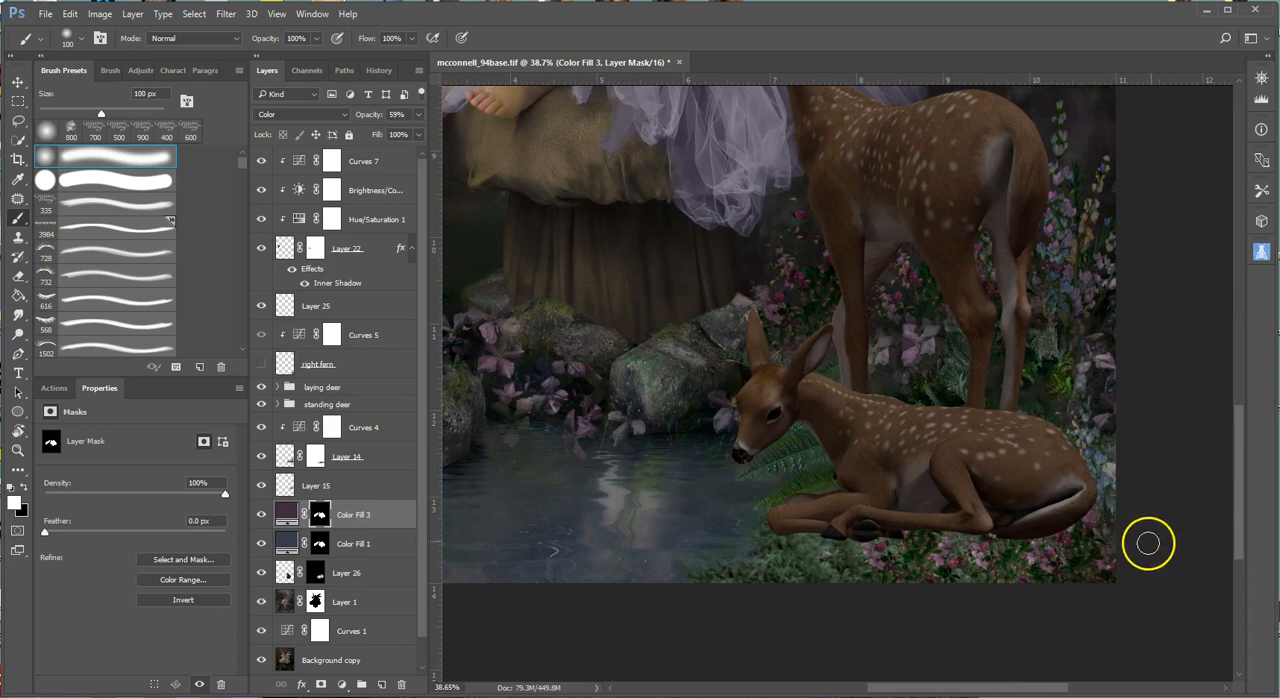
scroll(1108, 537, "up", 1)
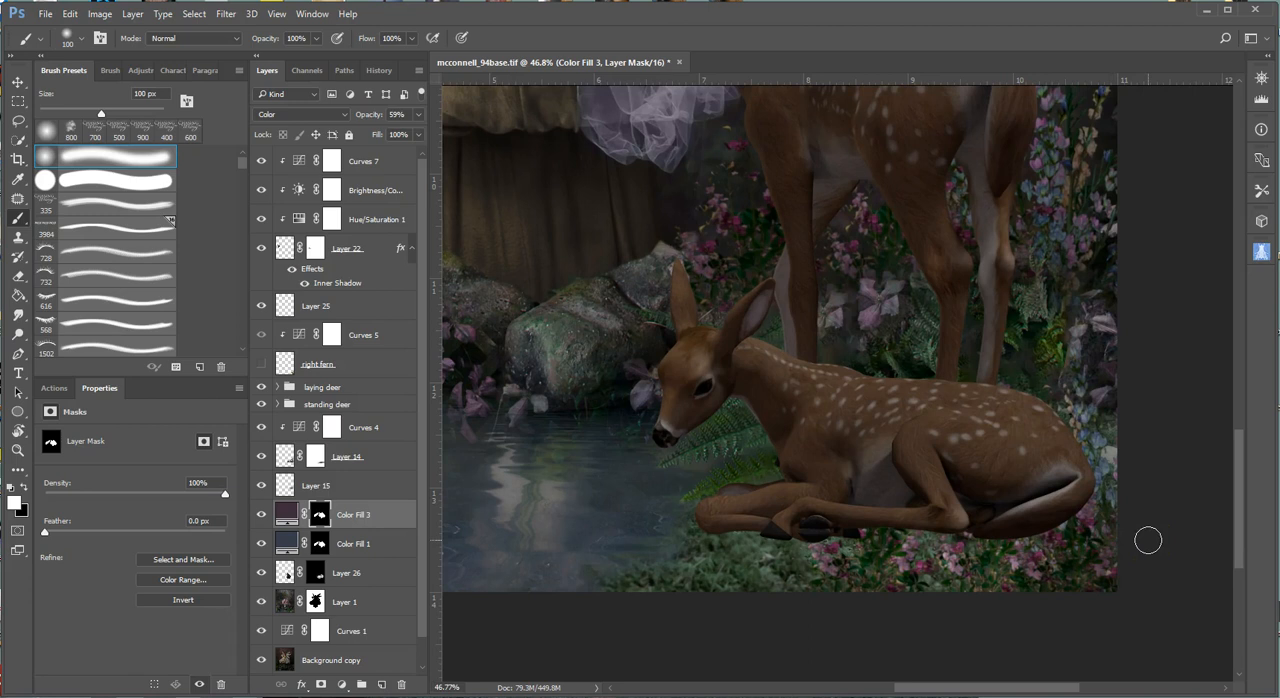
left_click_drag(897, 506, 949, 486)
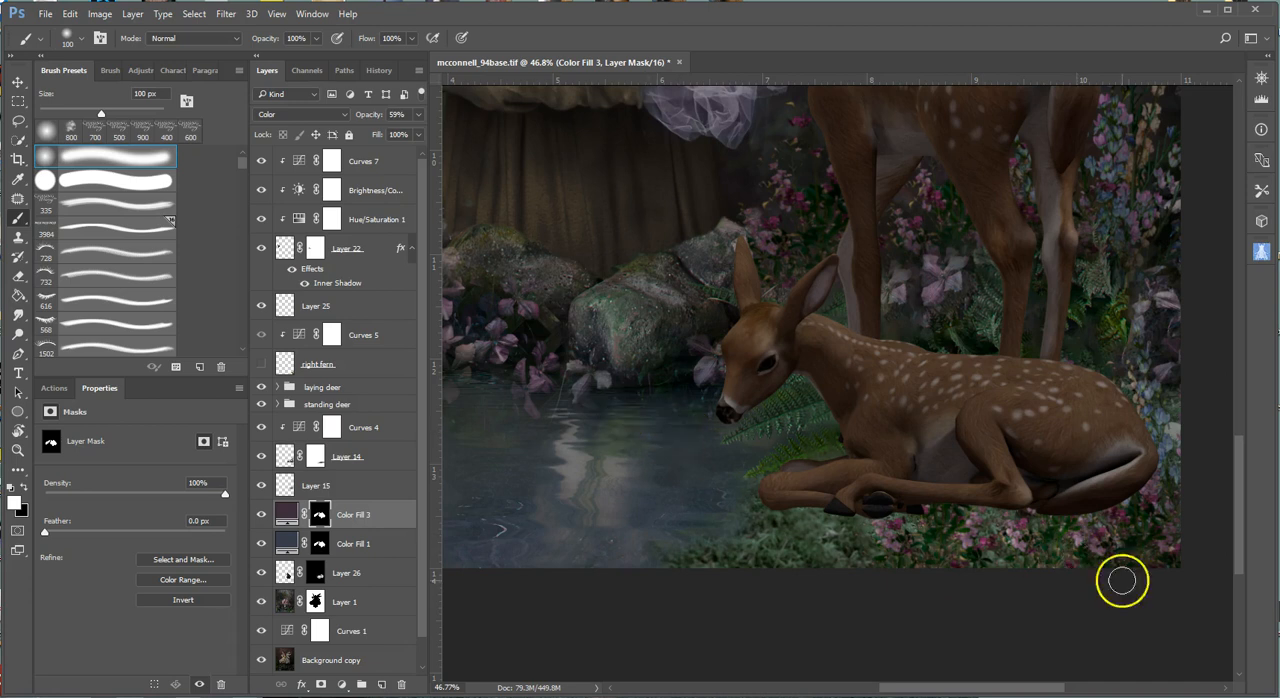
Show the right fern layer so it overlaps the laying deer's hindquarters.
left_click(260, 364)
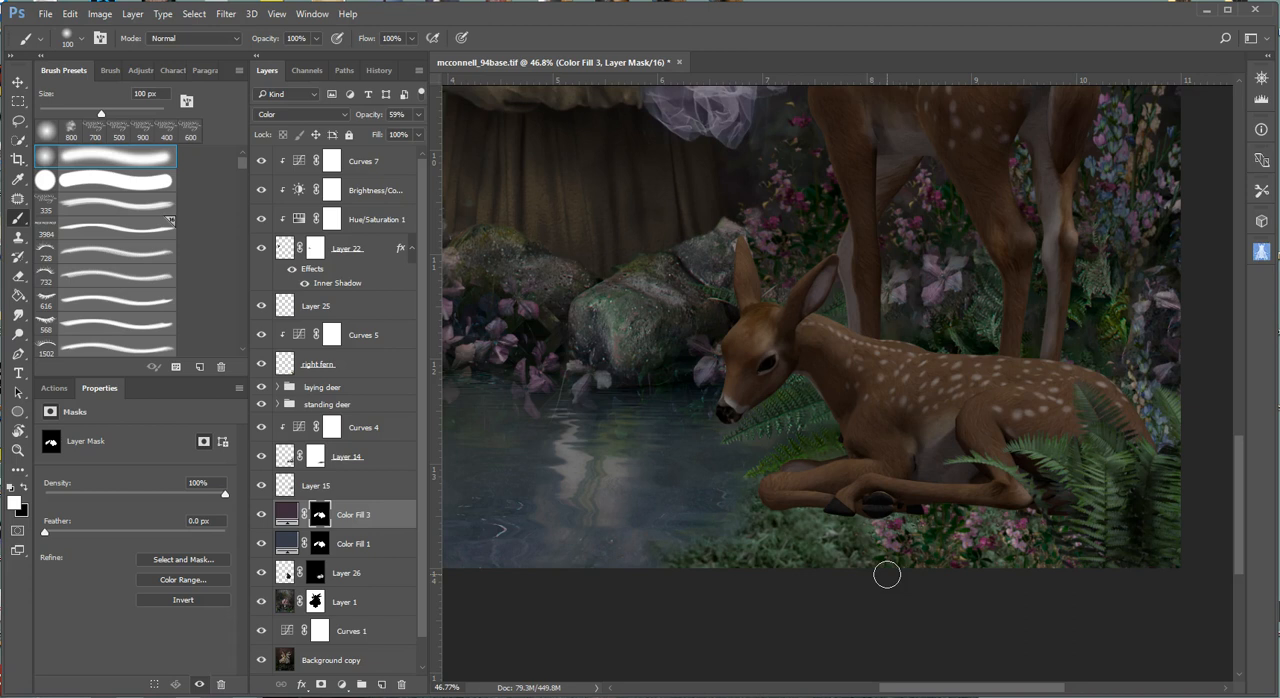
mouse_move(887, 574)
left_mouse_down()
mouse_move(1090, 619)
mouse_move(1059, 566)
mouse_move(942, 539)
mouse_move(975, 549)
left_mouse_up()
scroll(975, 549, "up", 4)
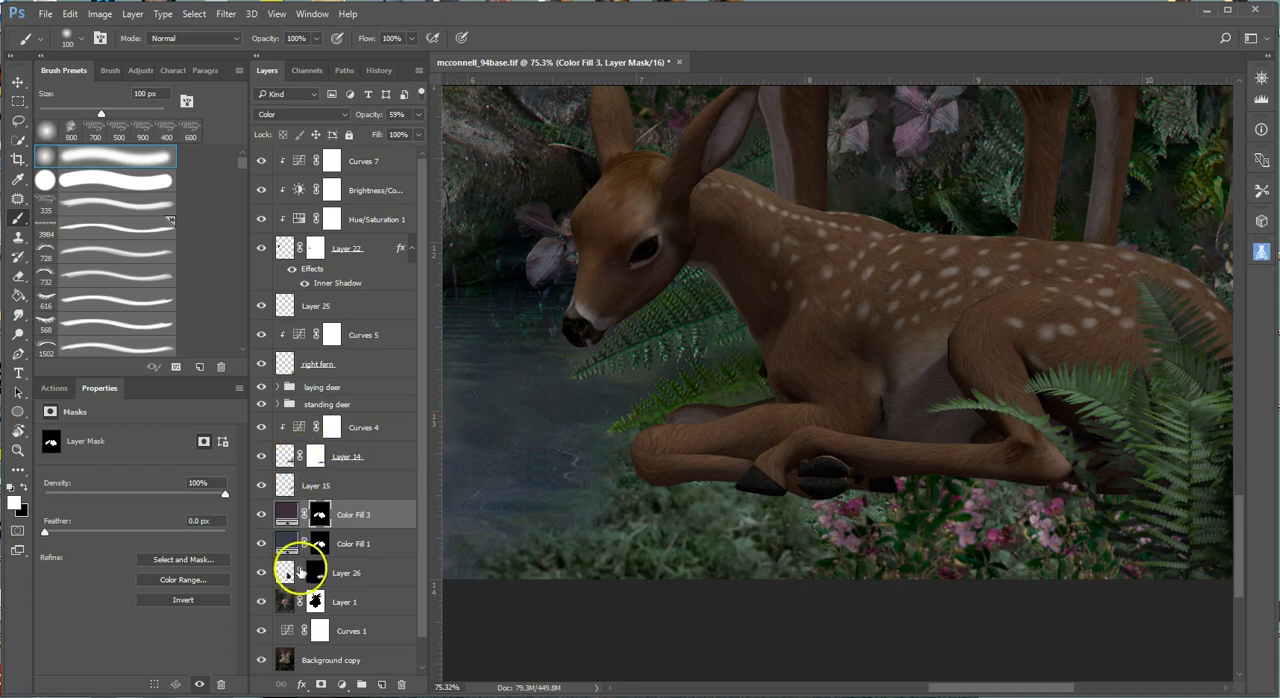
Toggle the laying deer group off and back on, and hide the standing deer group.
left_click(260, 390)
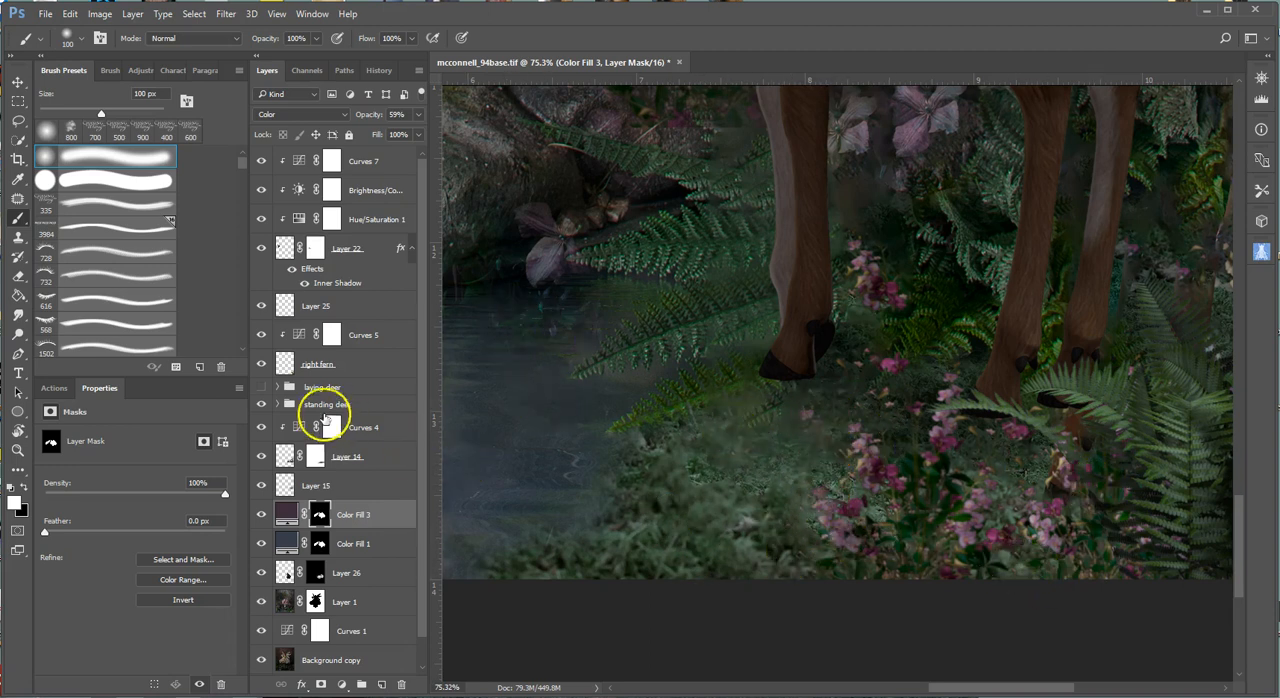
left_click(261, 405)
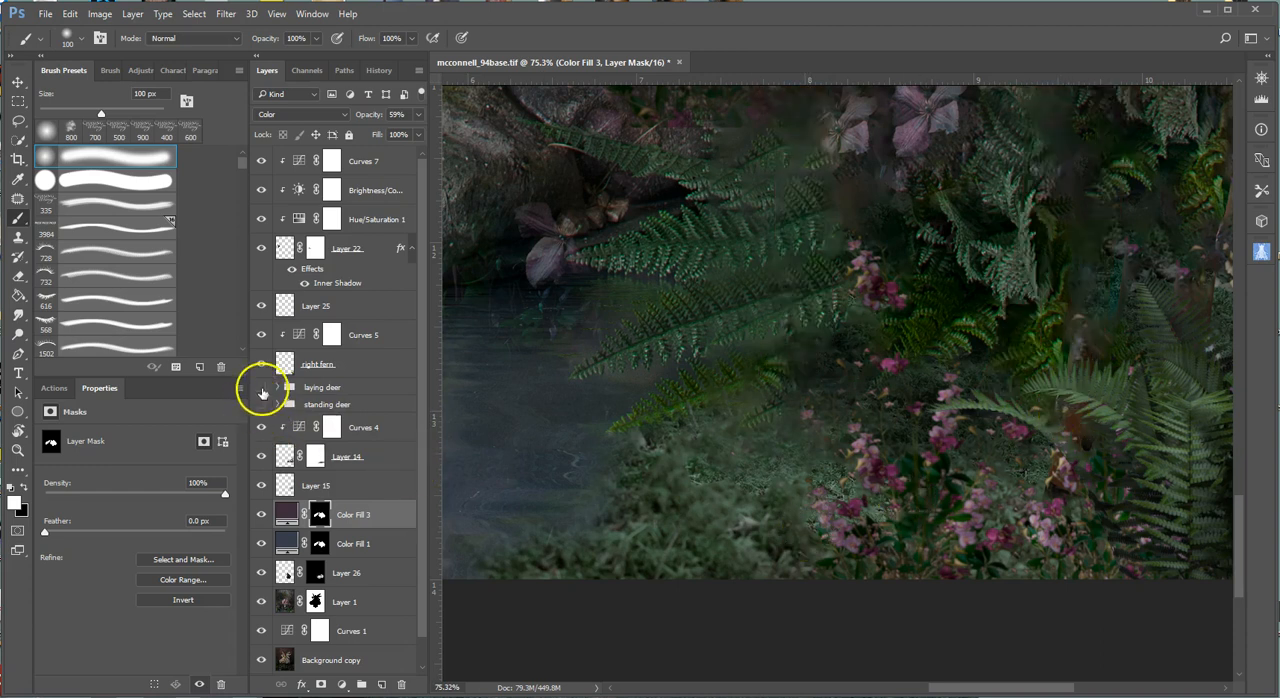
left_click(260, 388)
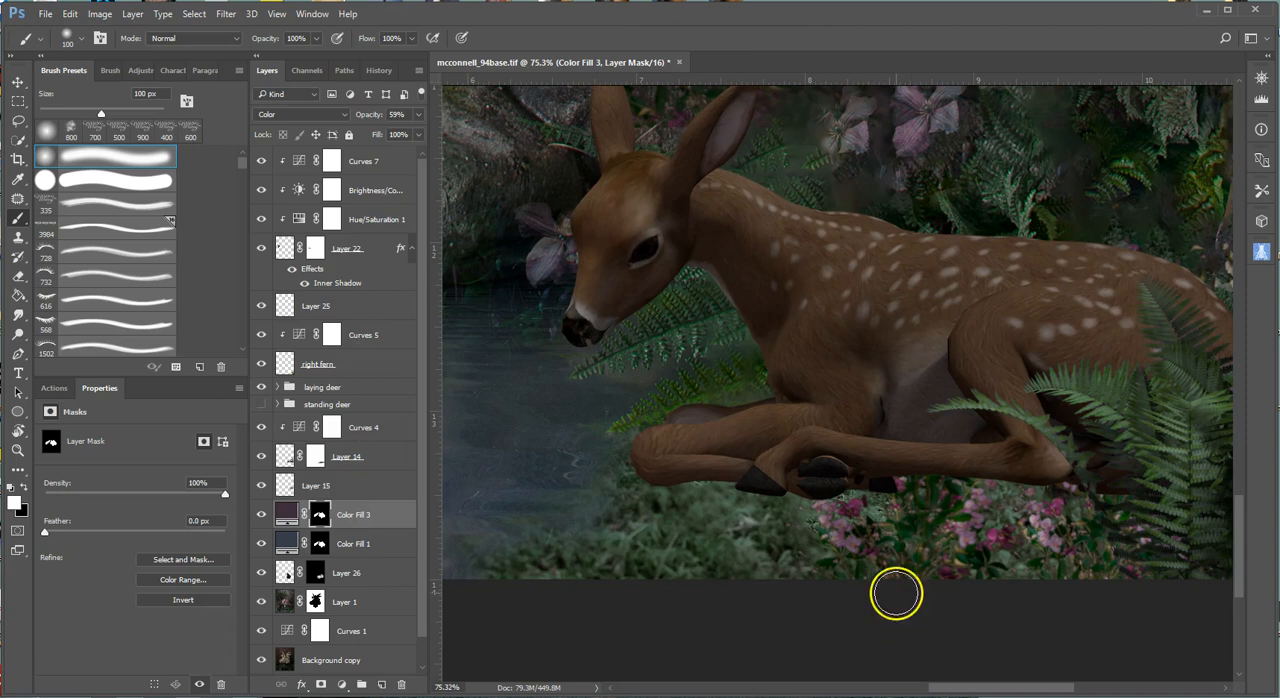
scroll(896, 594, "up", 1)
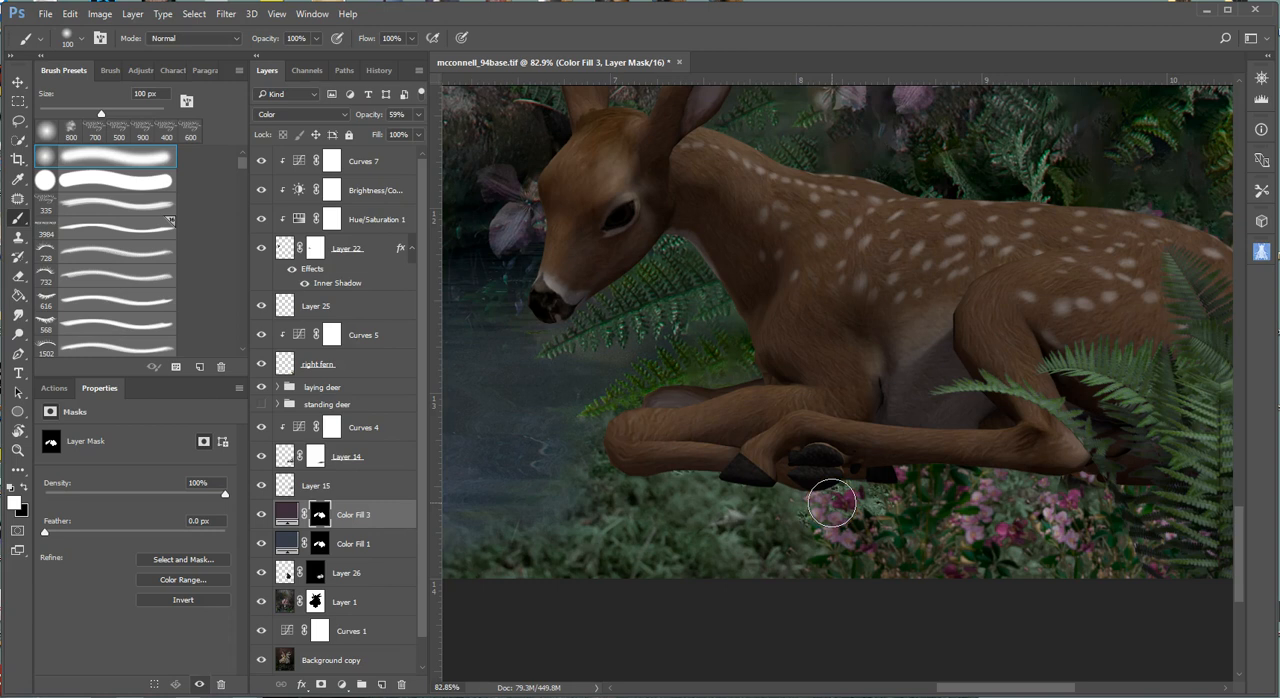
mouse_move(832, 505)
left_mouse_down()
mouse_move(640, 500)
mouse_move(751, 486)
mouse_move(1091, 489)
mouse_move(643, 489)
mouse_move(769, 506)
mouse_move(852, 502)
mouse_move(649, 489)
mouse_move(695, 504)
mouse_move(660, 492)
mouse_move(1044, 491)
mouse_move(633, 495)
mouse_move(1151, 502)
left_mouse_up()
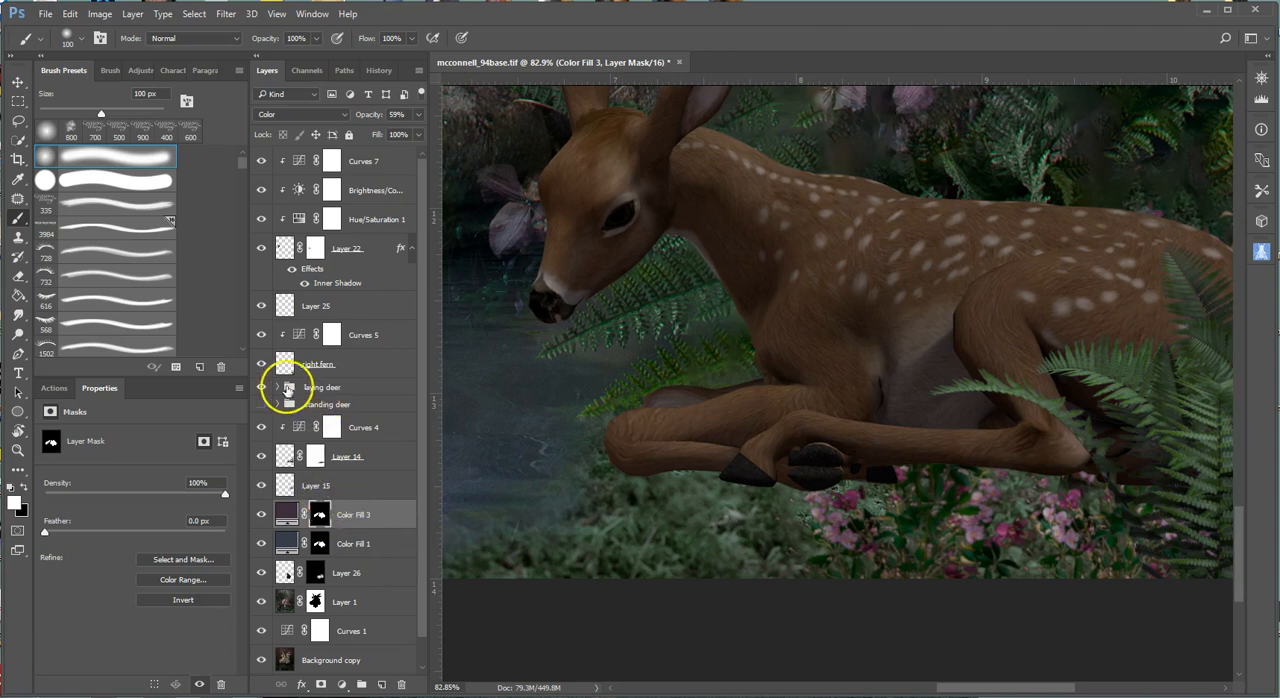
Expand the laying deer group and add a layer mask to the laying deer layer inside it.
left_click(278, 388)
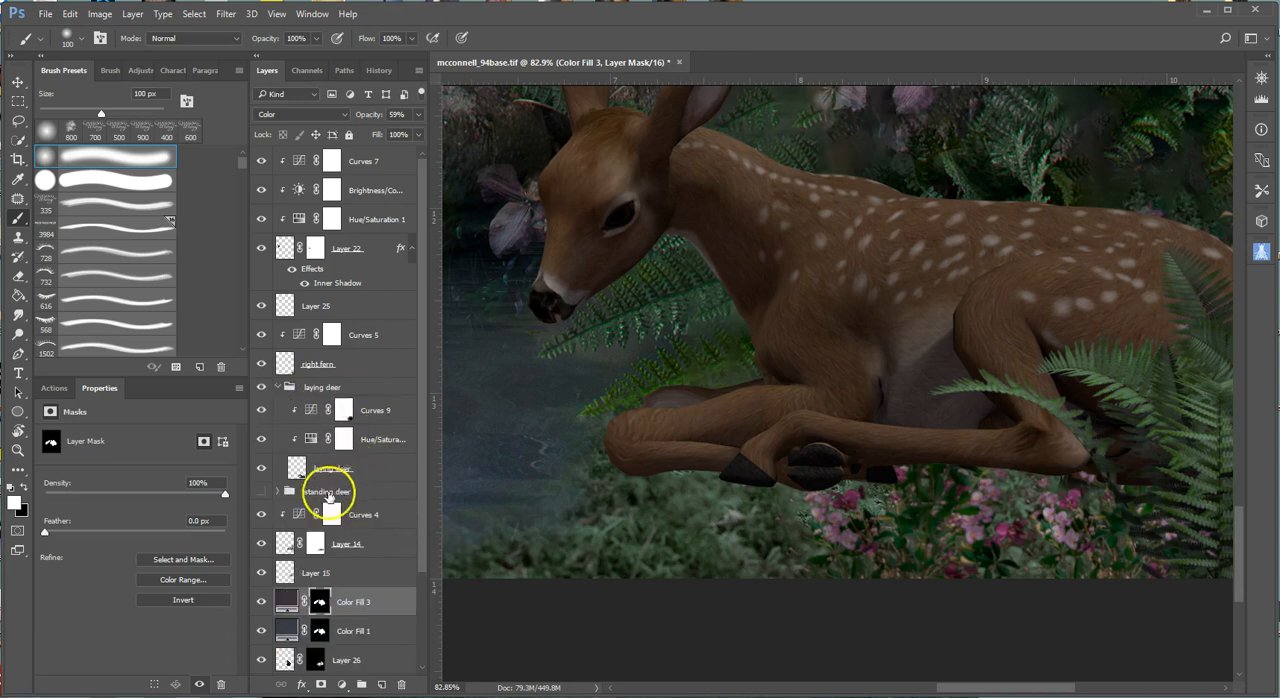
left_click(380, 472)
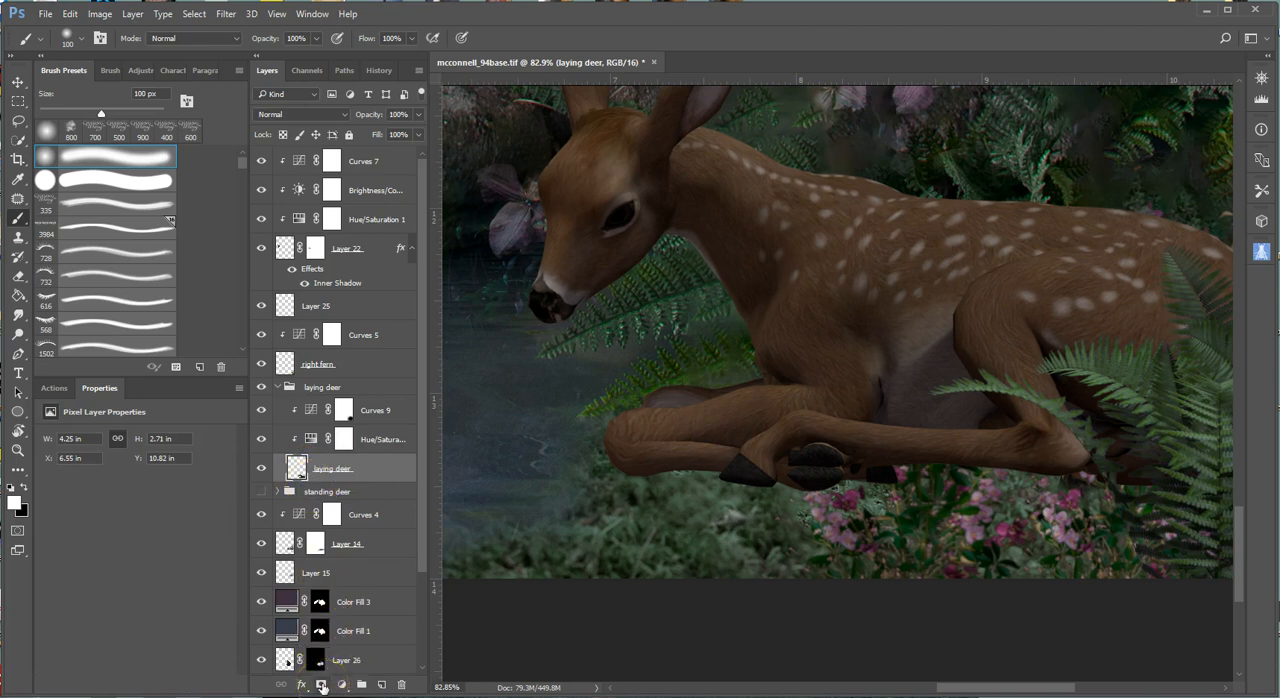
left_click(322, 686)
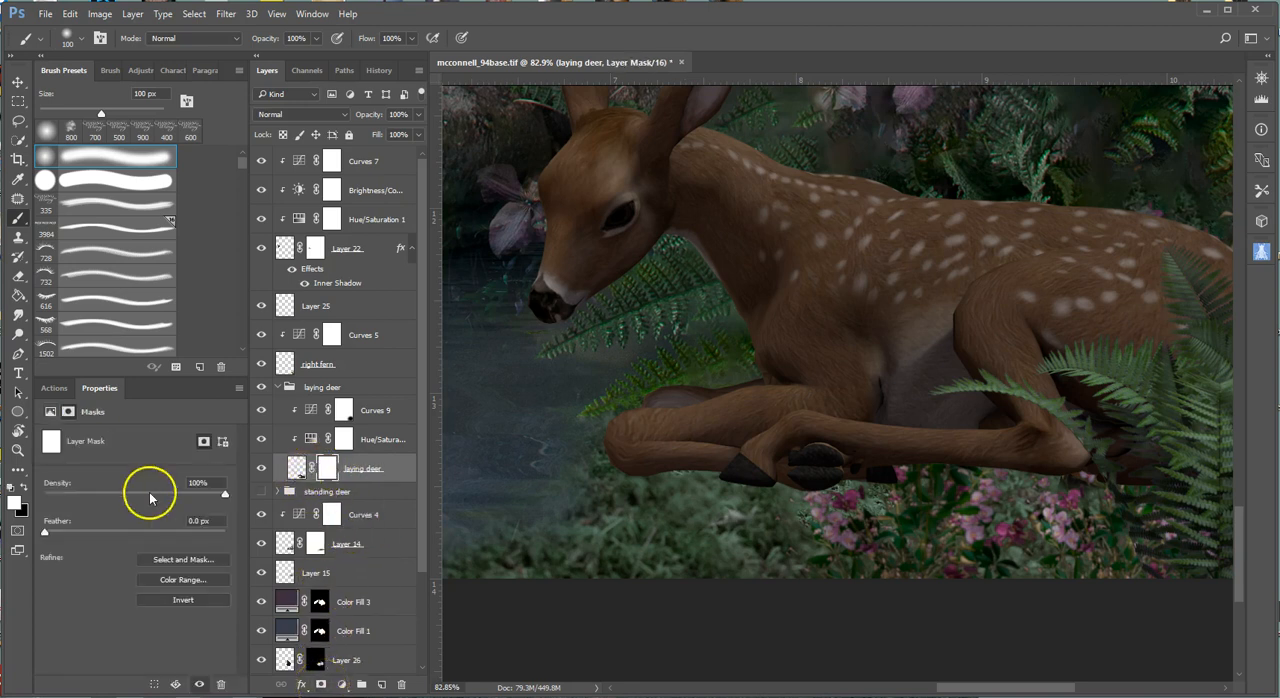
left_click(260, 491)
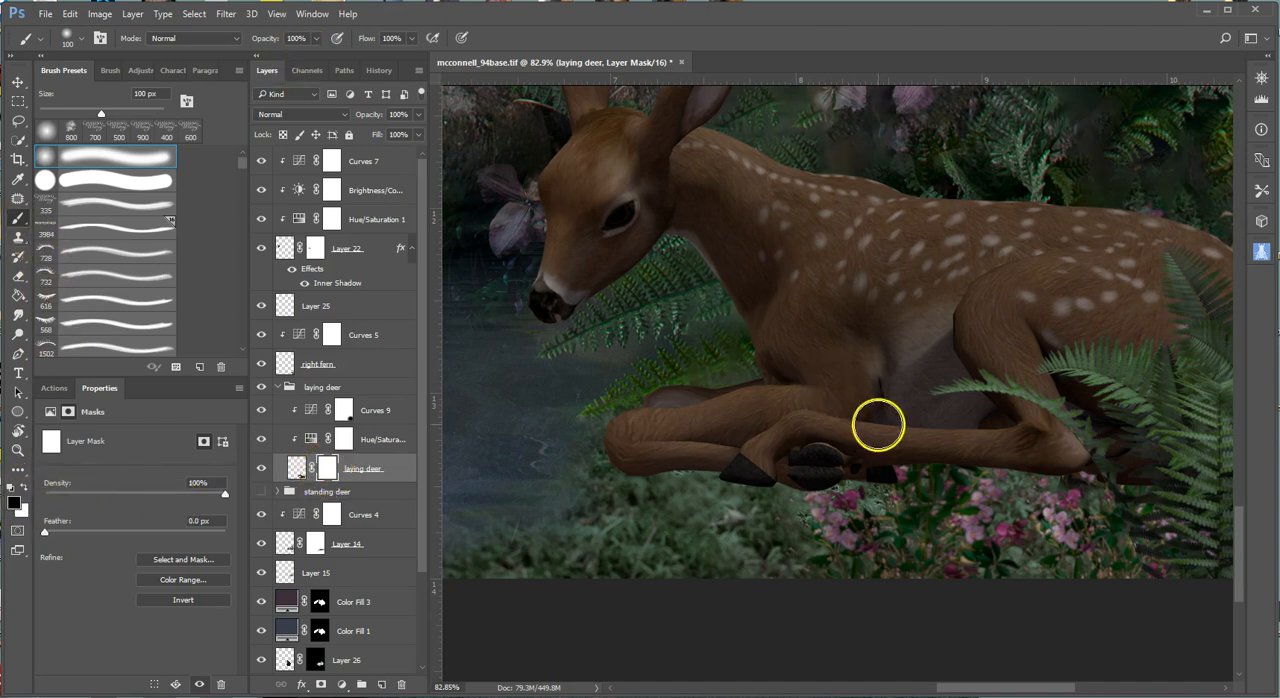
Paint black at 100% opacity with the 100 px soft brush on the mask along the deer's hooves and lower legs.
mouse_move(646, 482)
left_mouse_down()
mouse_move(1096, 482)
mouse_move(1066, 538)
left_mouse_up()
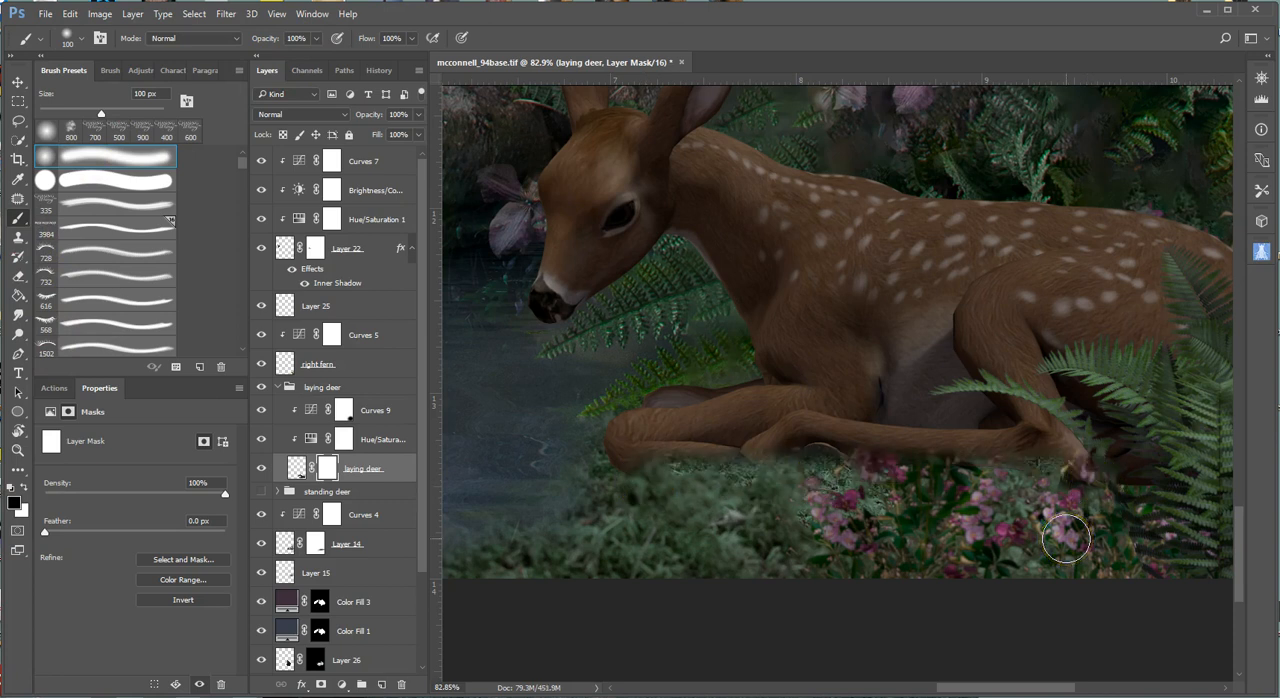
scroll(1066, 540, "down", 2)
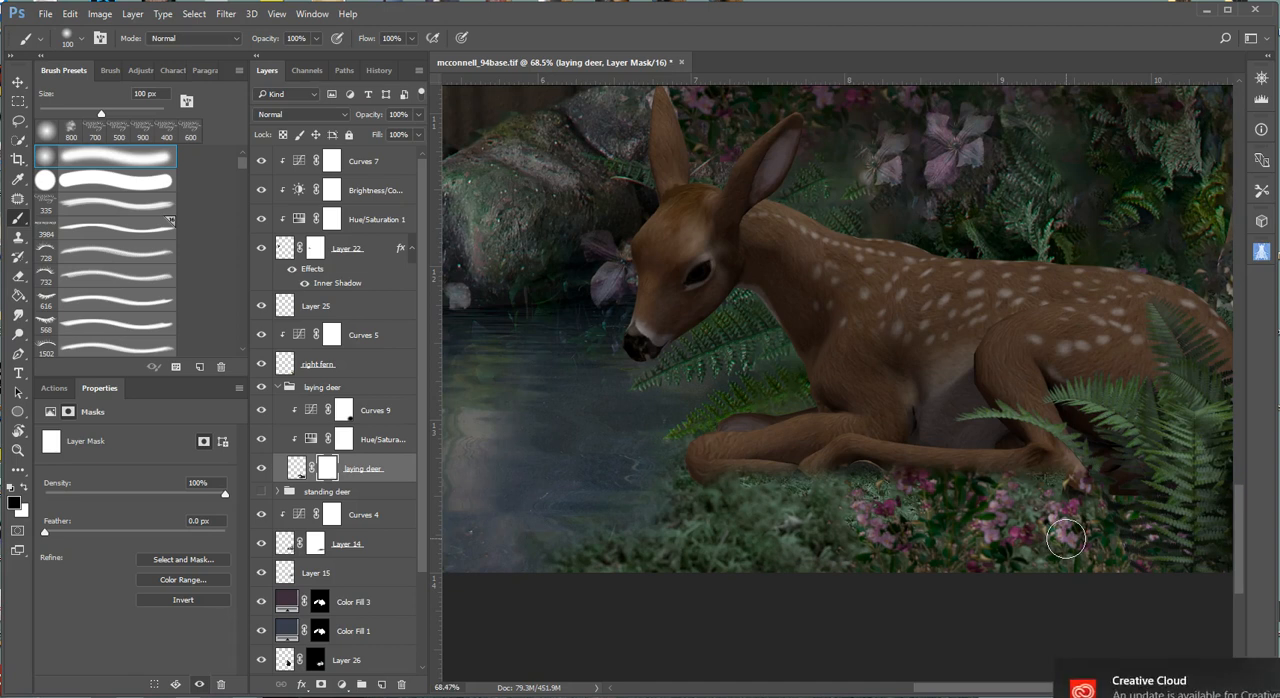
scroll(1066, 538, "down", 1)
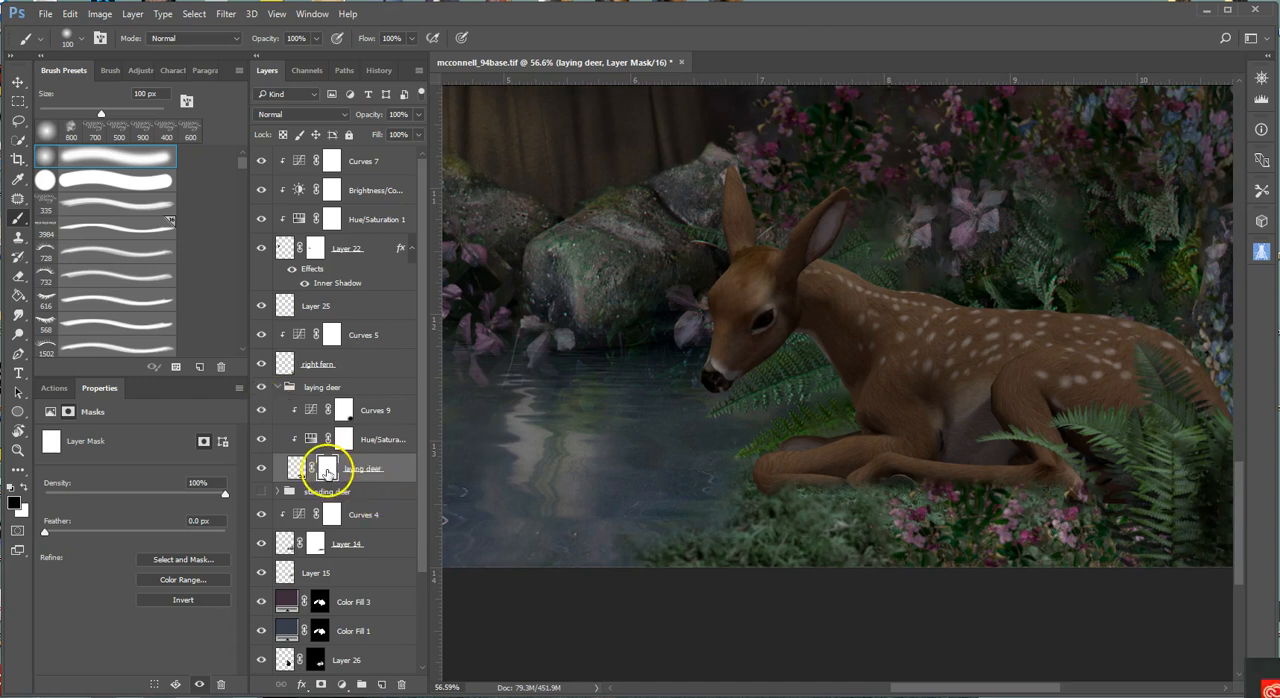
Disable the laying deer layer's mask and enable it again to compare the hooves with and without masking.
right_click(328, 468)
left_click(389, 481)
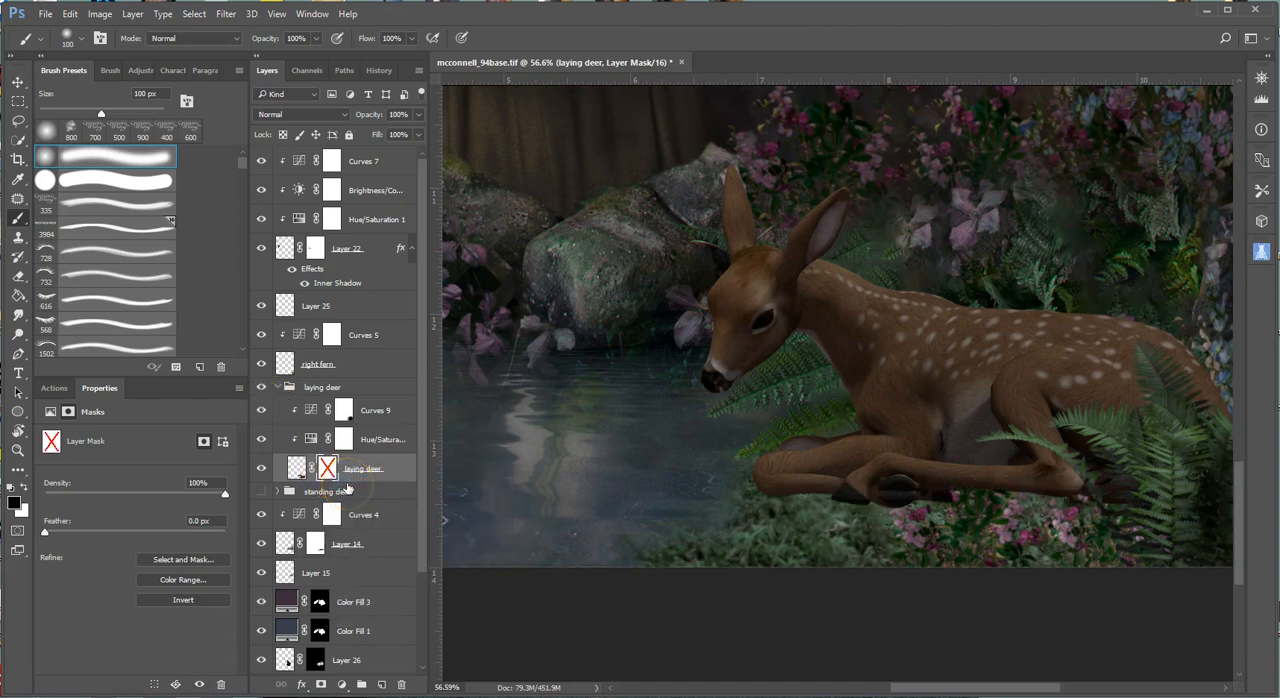
right_click(328, 474)
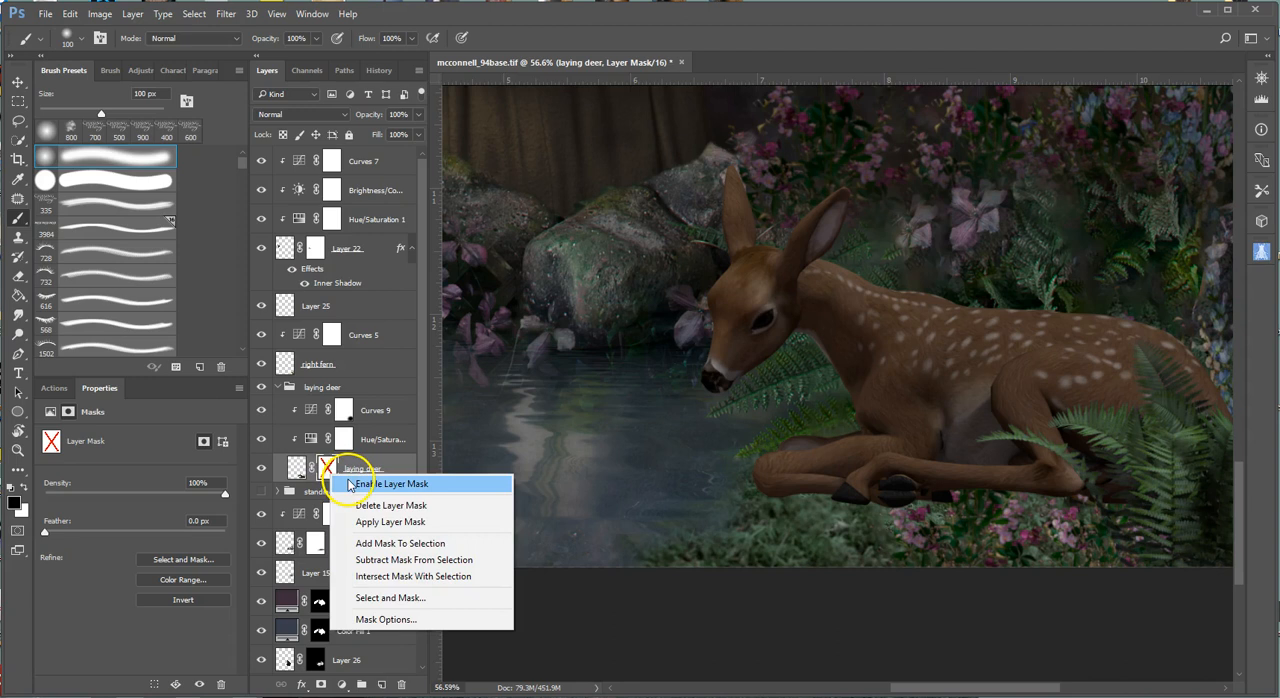
left_click(390, 484)
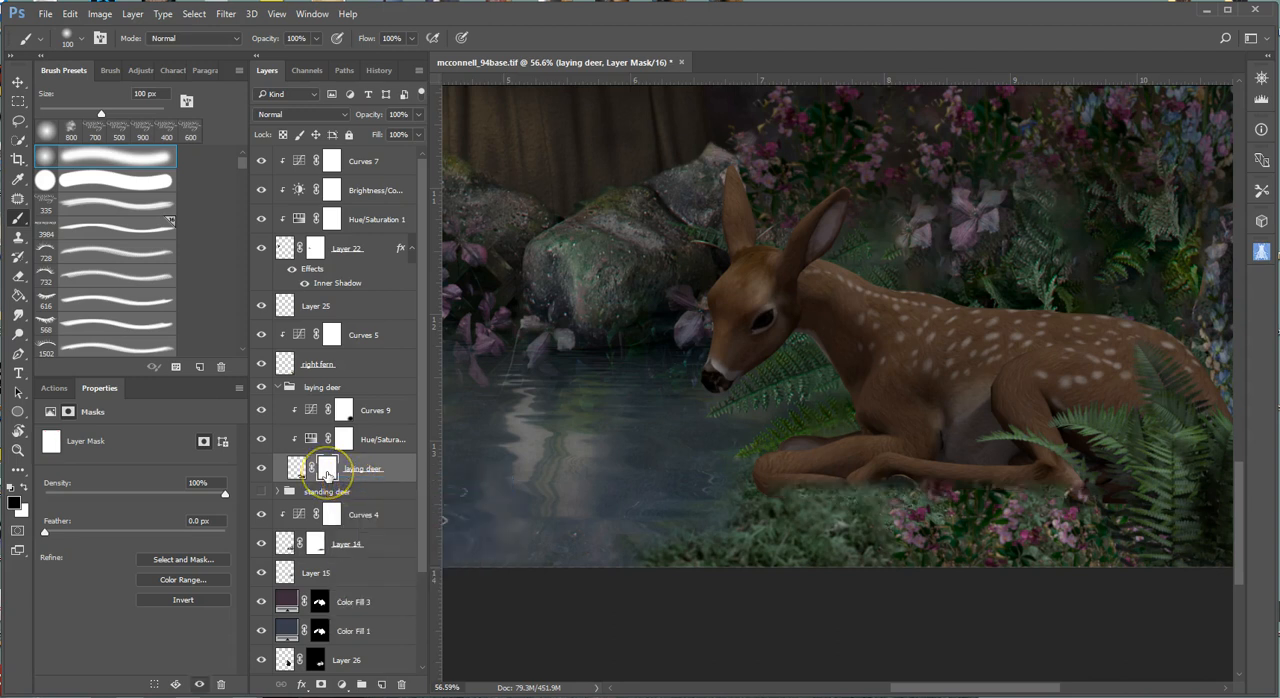
Delete the painted mask from the laying deer layer and add a fresh white mask to it.
right_click(328, 474)
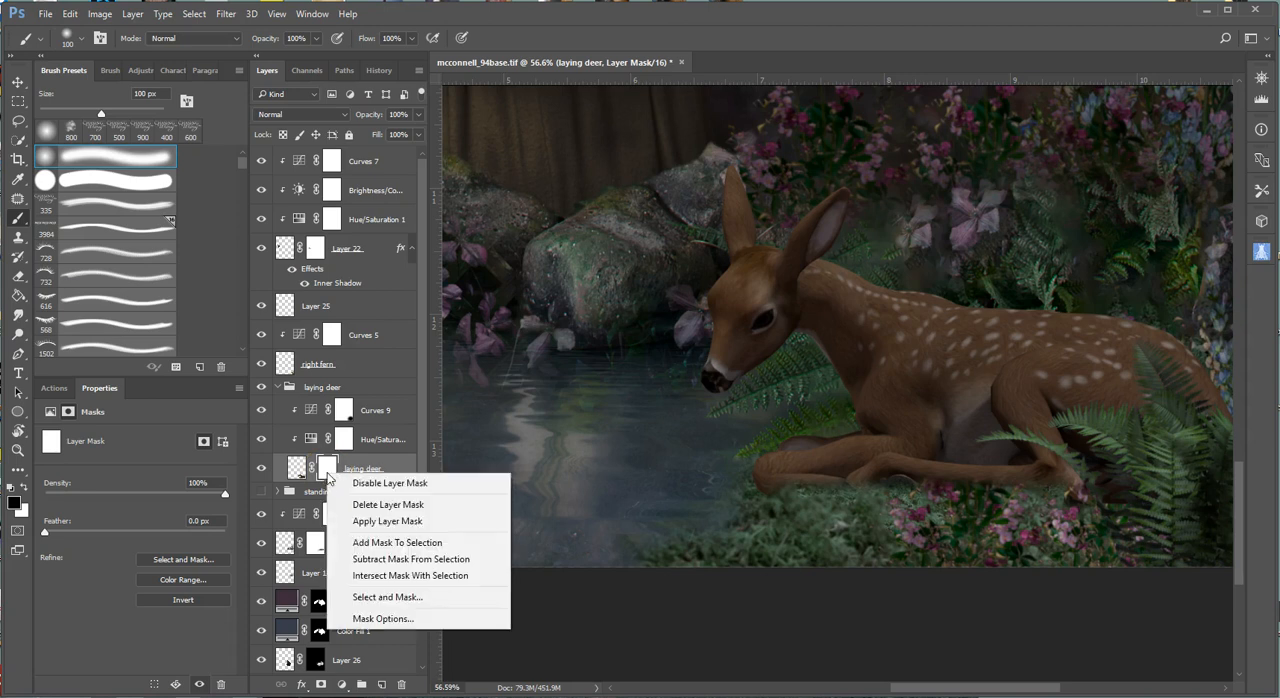
left_click(388, 504)
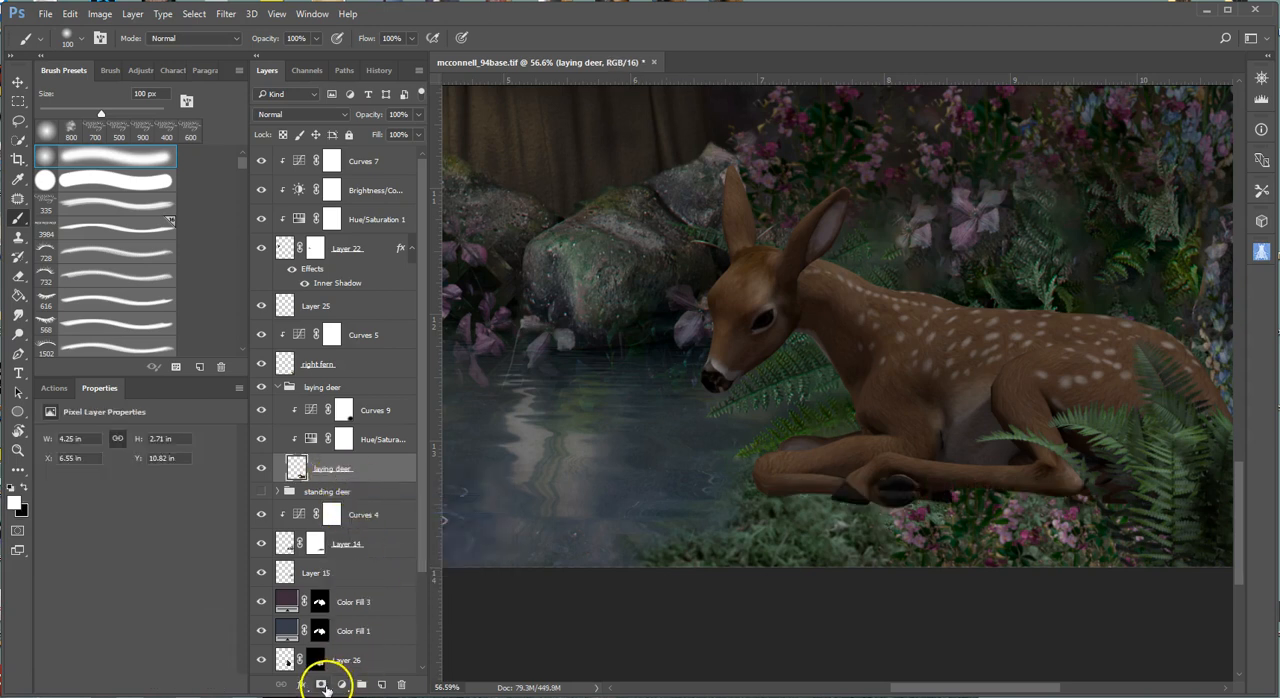
left_click(321, 684)
Paint black on the new mask with a 45 px soft brush at 20% opacity, blending the deer's hooves and lower legs into the grass and flowers.
scroll(855, 540, "up", 2)
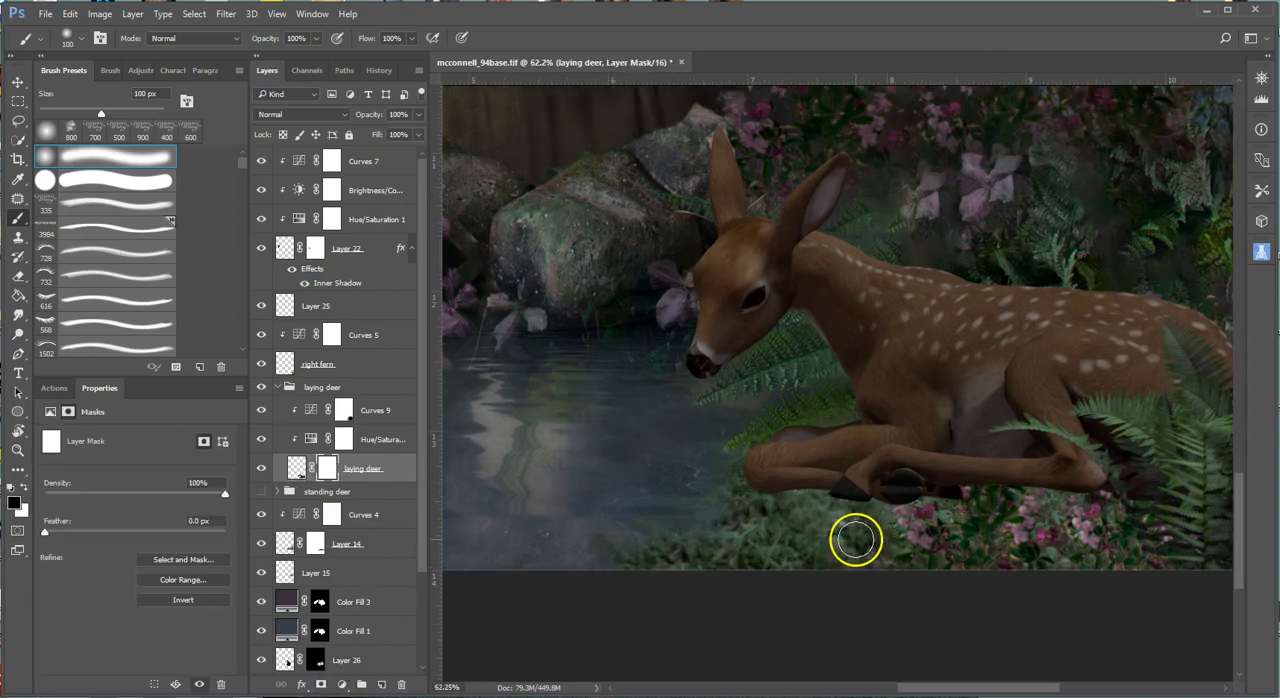
scroll(855, 540, "up", 1)
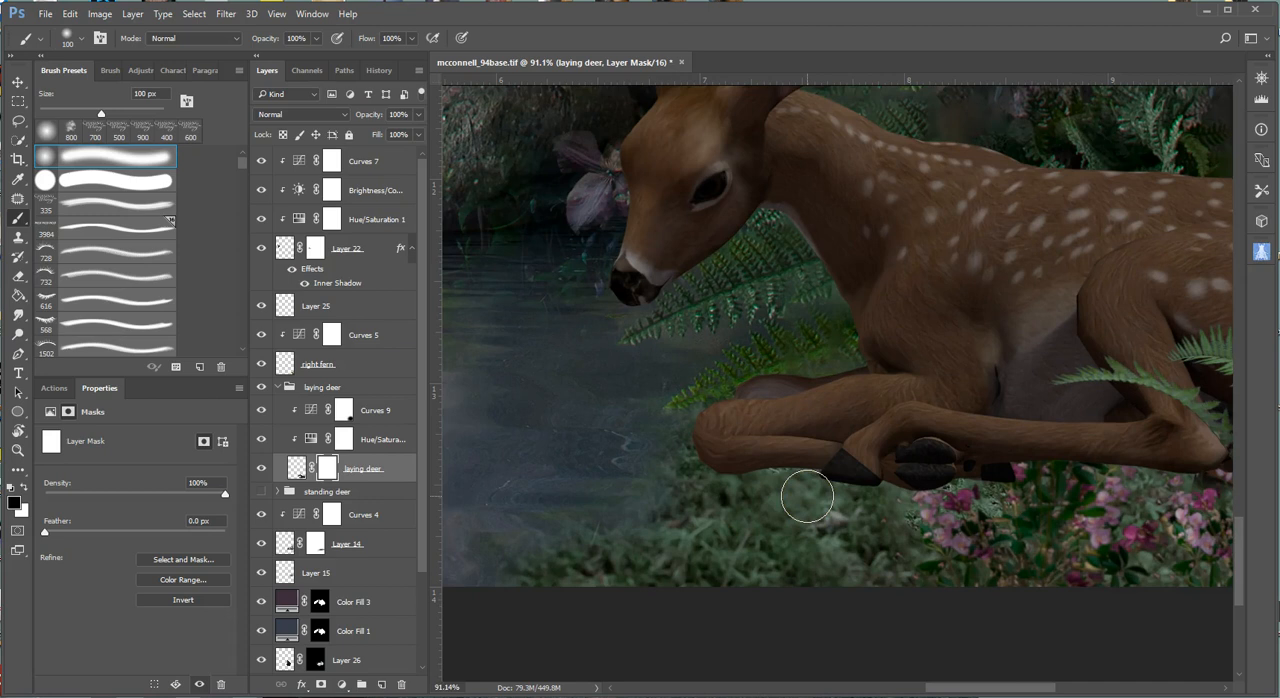
key("bracketleft")
key("bracketleft")
key("bracketleft")
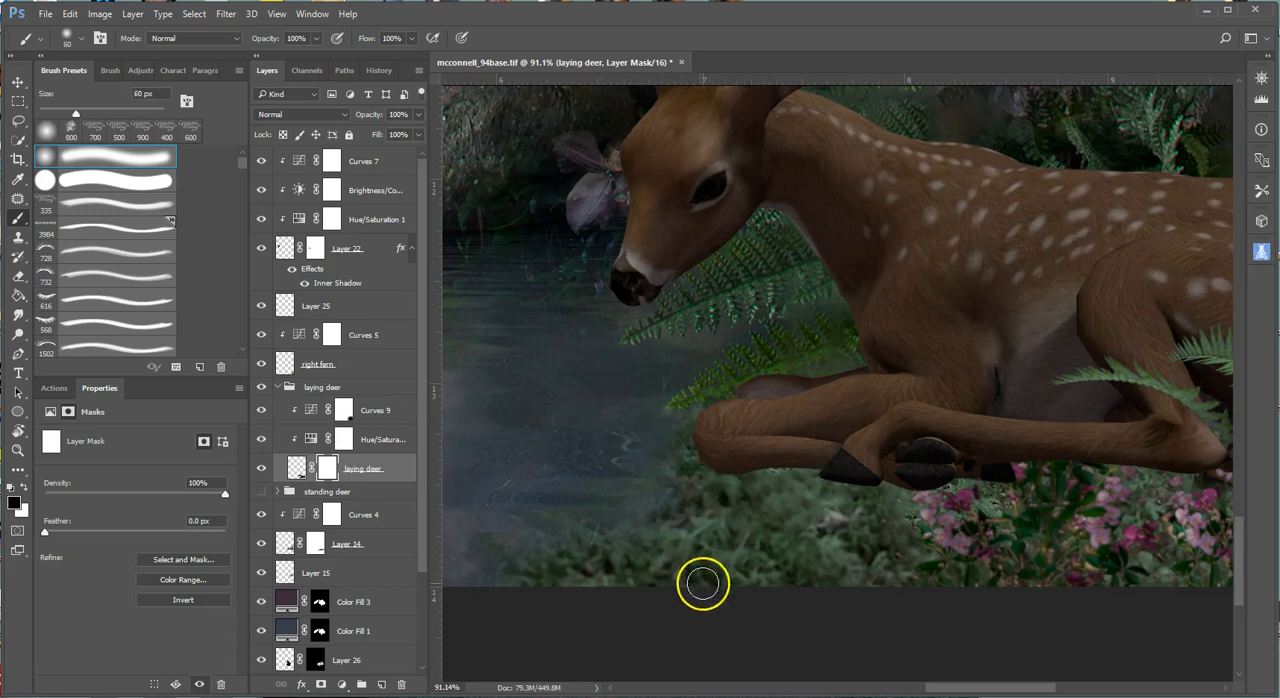
key("bracketleft")
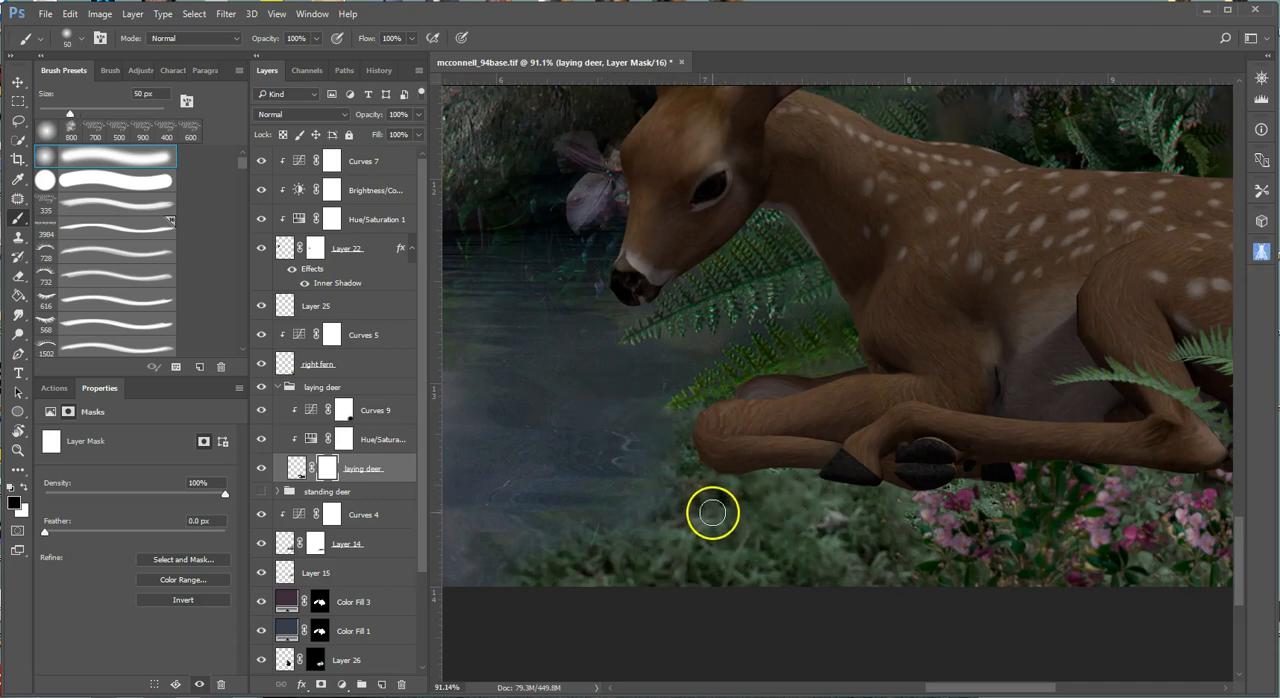
key("2")
key("bracketleft")
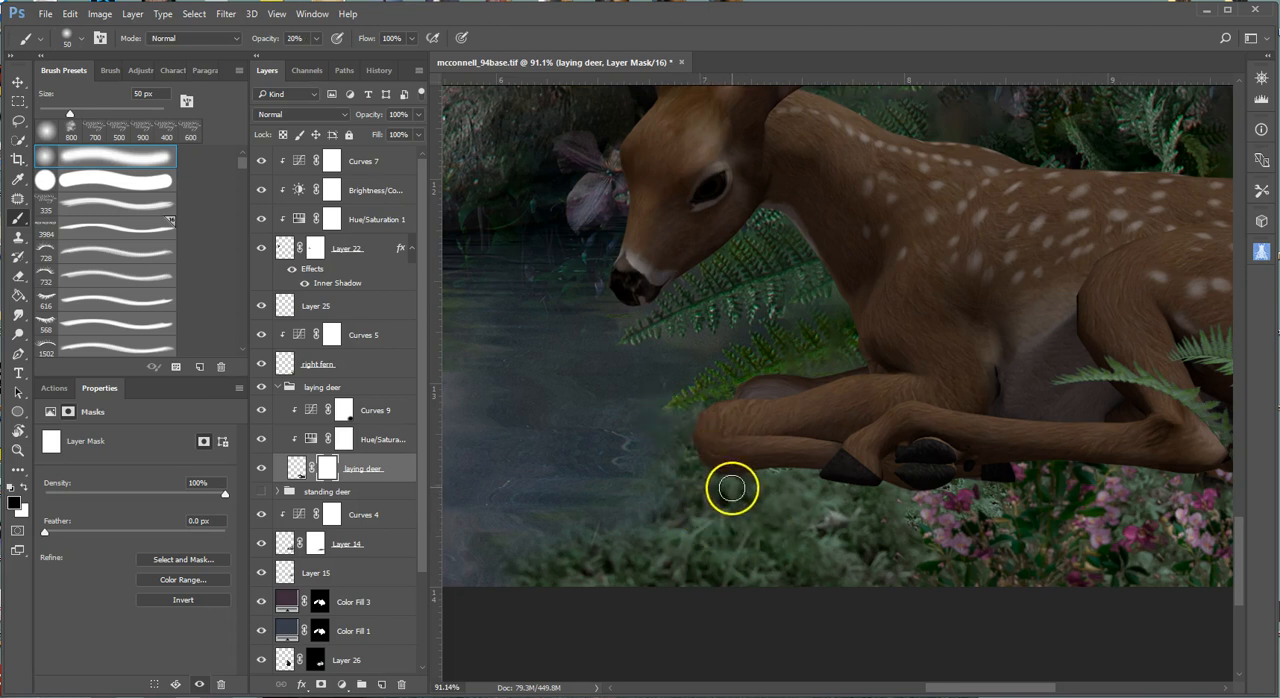
mouse_move(741, 482)
left_mouse_down()
mouse_move(814, 472)
mouse_move(713, 478)
mouse_move(954, 490)
mouse_move(931, 497)
mouse_move(896, 493)
mouse_move(876, 463)
mouse_move(856, 483)
mouse_move(828, 476)
mouse_move(1006, 484)
mouse_move(979, 478)
mouse_move(1028, 478)
mouse_move(903, 460)
mouse_move(1057, 457)
mouse_move(1203, 469)
mouse_move(1155, 481)
mouse_move(980, 474)
mouse_move(994, 484)
mouse_move(1081, 470)
mouse_move(1034, 440)
mouse_move(1071, 457)
mouse_move(1084, 420)
left_mouse_up()
scroll(1086, 420, "down", 4)
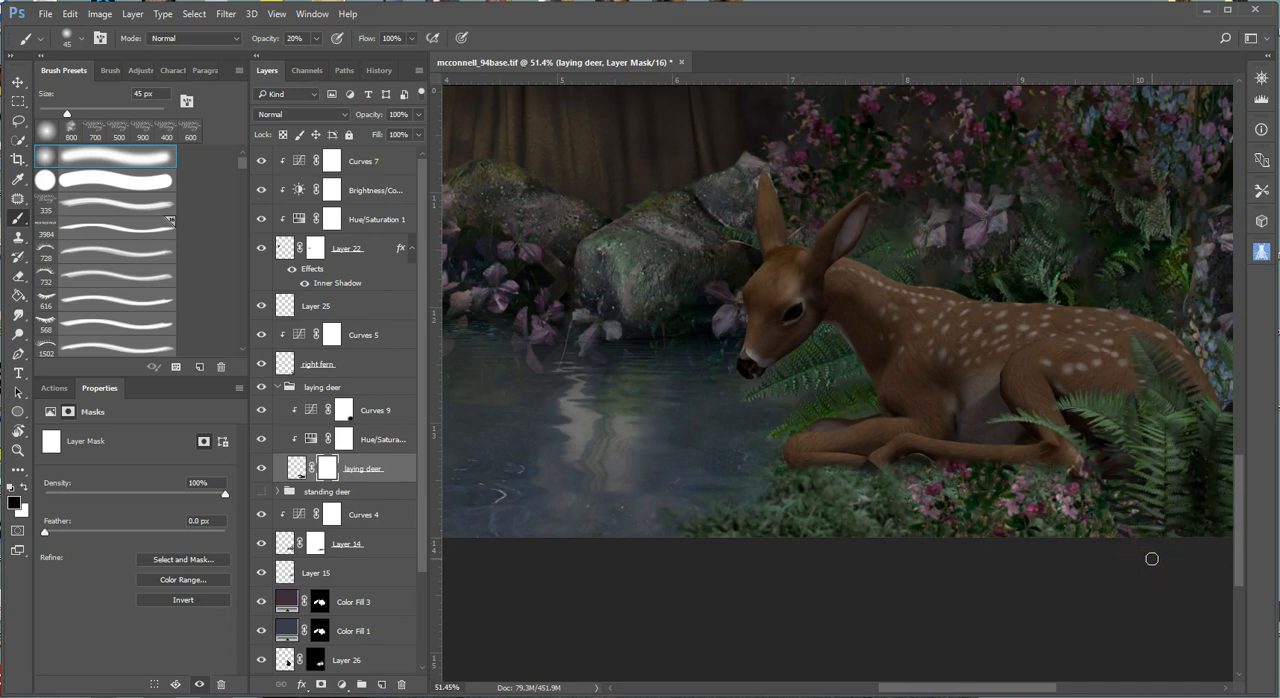
Paint black at 20% opacity on the laying deer mask along the lower edge of the folded front leg, softening it into the grass.
scroll(1151, 558, "up", 3)
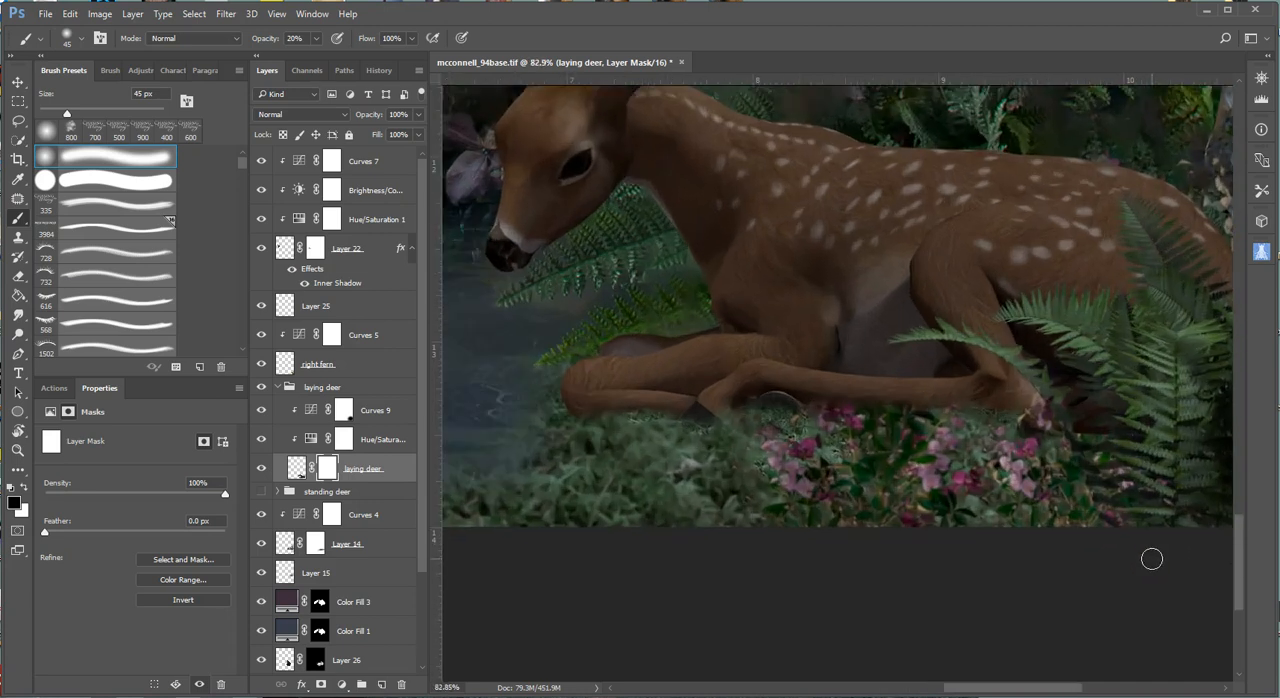
mouse_move(601, 444)
left_mouse_down()
mouse_move(634, 405)
mouse_move(572, 422)
left_mouse_up()
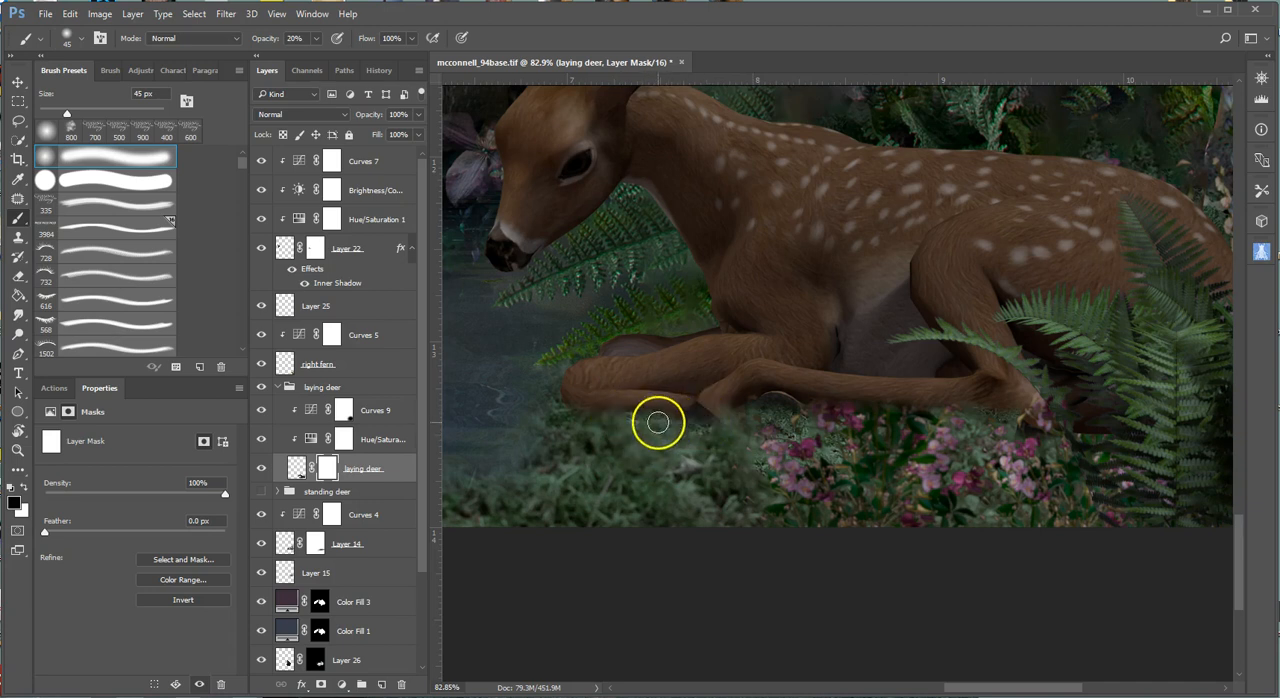
left_click_drag(633, 414, 710, 430)
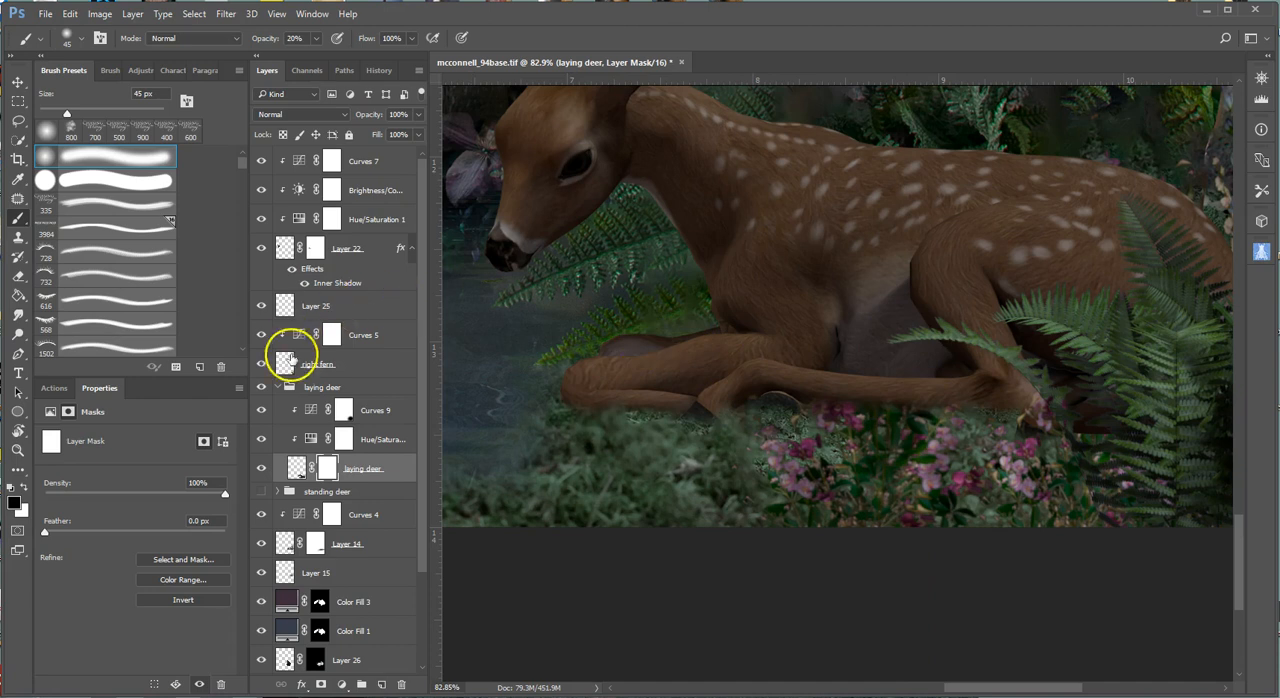
left_click(262, 469)
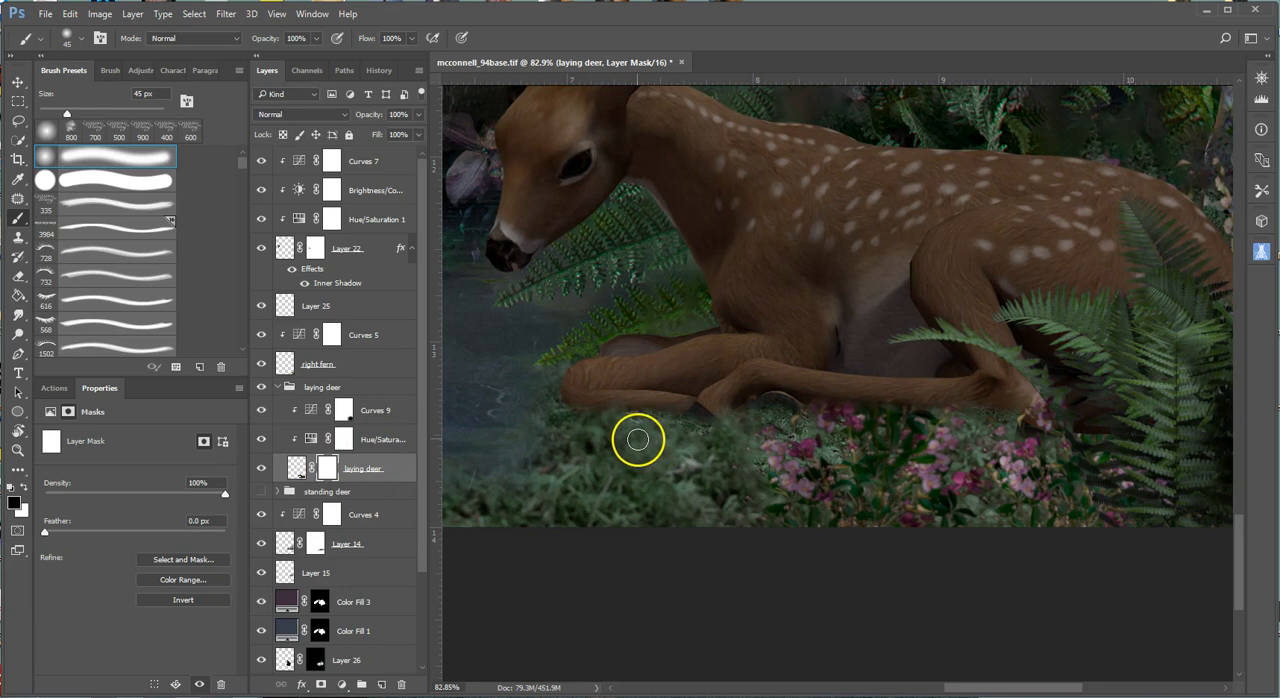
Paint black at 100% opacity with a 45 px soft brush on the mask, revealing the pink flowers in front of the deer's leg and belly.
mouse_move(840, 417)
left_mouse_down()
mouse_move(836, 356)
mouse_move(825, 420)
mouse_move(805, 362)
left_mouse_up()
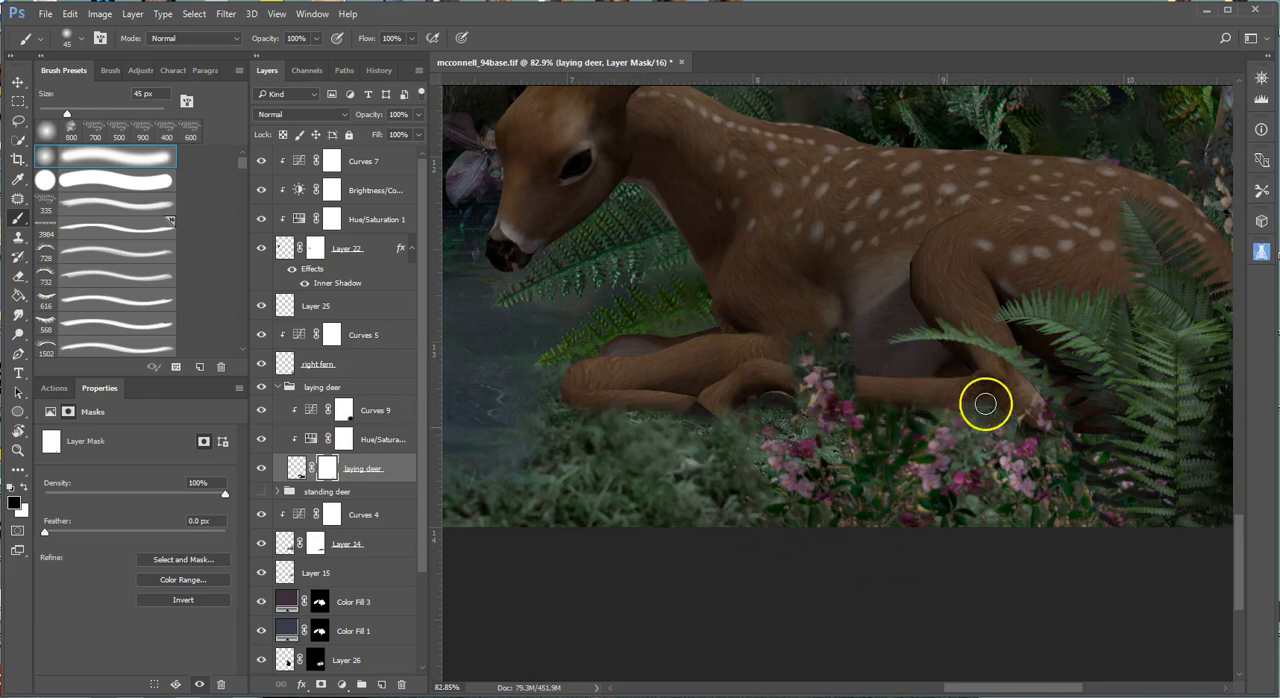
mouse_move(940, 364)
left_mouse_down()
mouse_move(890, 358)
mouse_move(895, 314)
mouse_move(897, 403)
mouse_move(904, 321)
mouse_move(932, 373)
mouse_move(929, 440)
mouse_move(930, 393)
mouse_move(940, 426)
mouse_move(972, 394)
mouse_move(968, 361)
mouse_move(947, 411)
mouse_move(970, 387)
mouse_move(1013, 444)
mouse_move(1044, 395)
mouse_move(1042, 452)
mouse_move(1054, 414)
left_mouse_up()
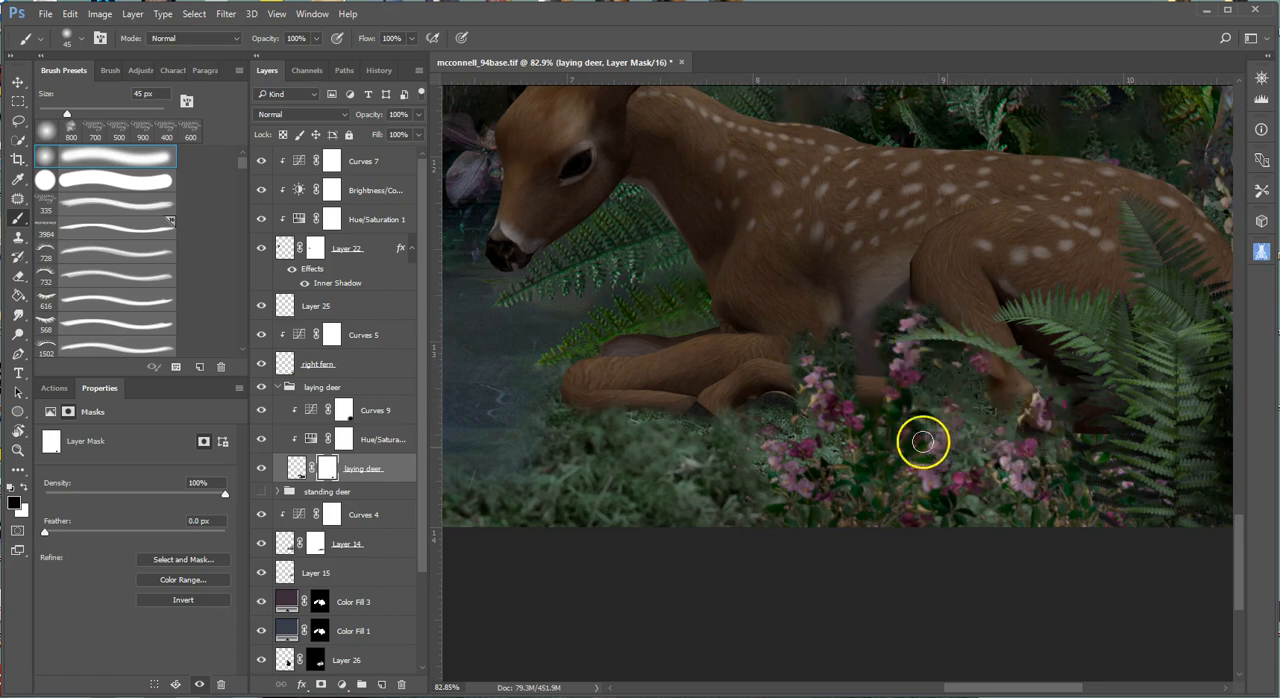
mouse_move(775, 434)
left_mouse_down()
mouse_move(831, 432)
mouse_move(866, 397)
left_mouse_up()
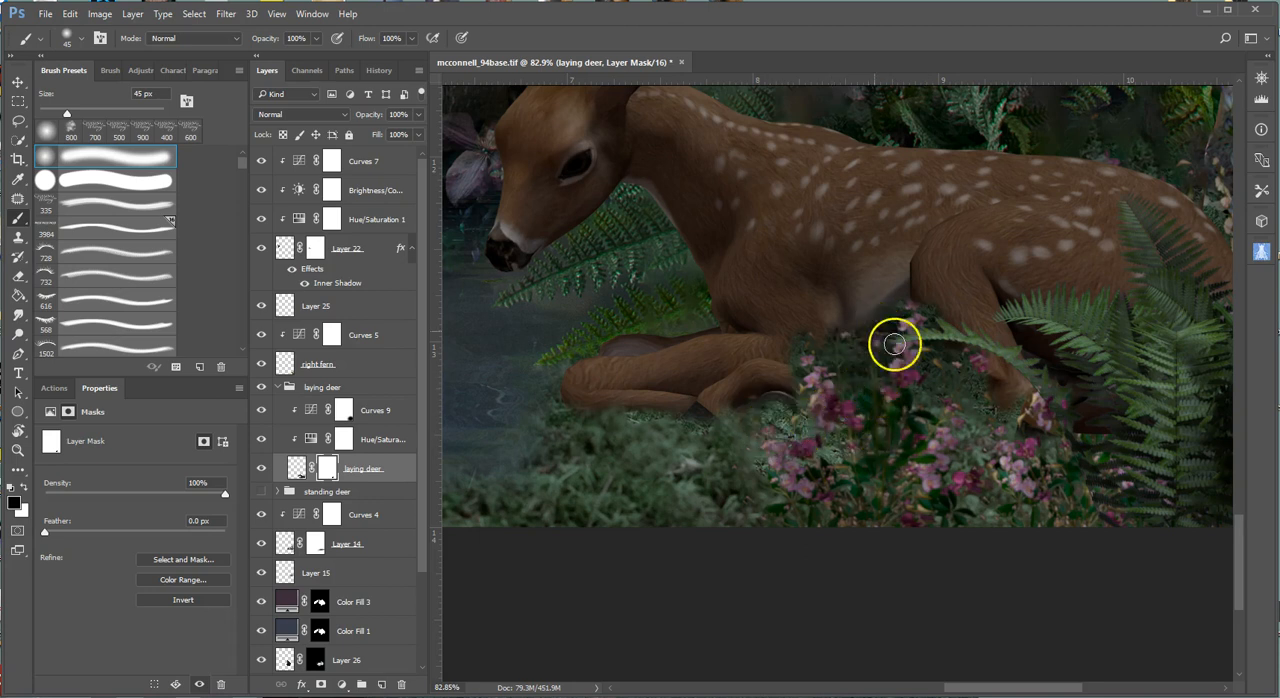
mouse_move(891, 328)
left_mouse_down()
mouse_move(904, 384)
mouse_move(894, 424)
mouse_move(842, 322)
mouse_move(876, 398)
left_mouse_up()
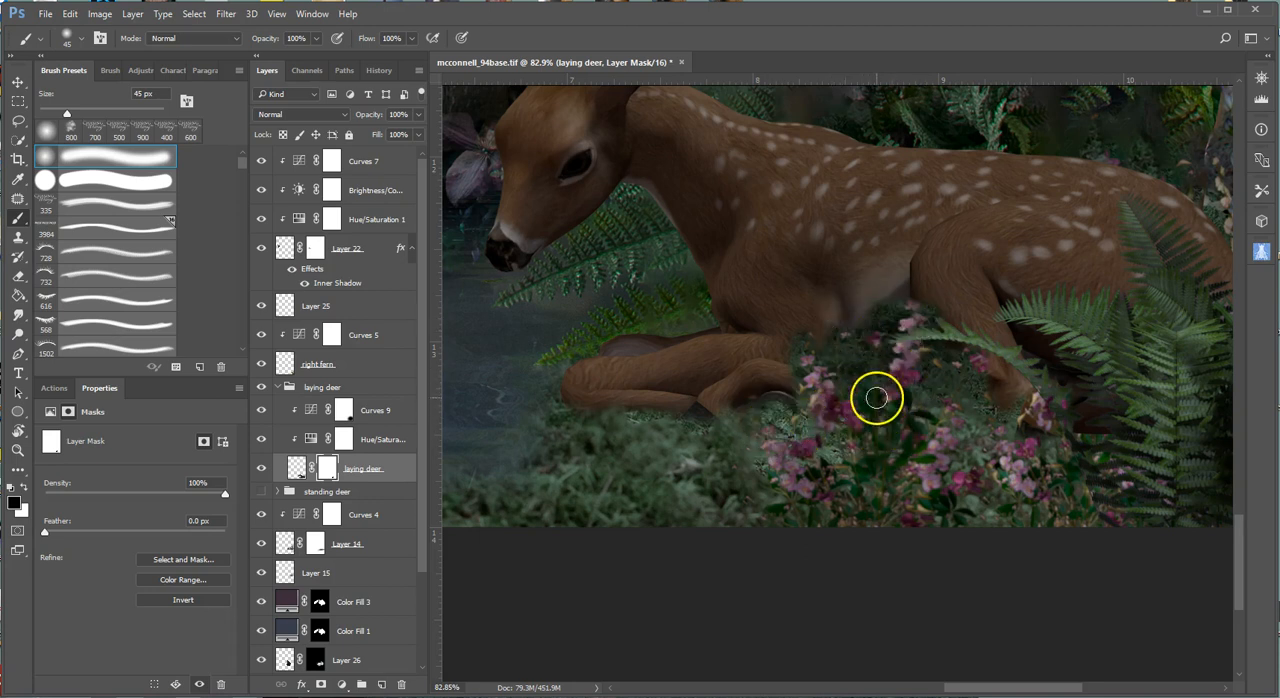
scroll(876, 398, "up", 3)
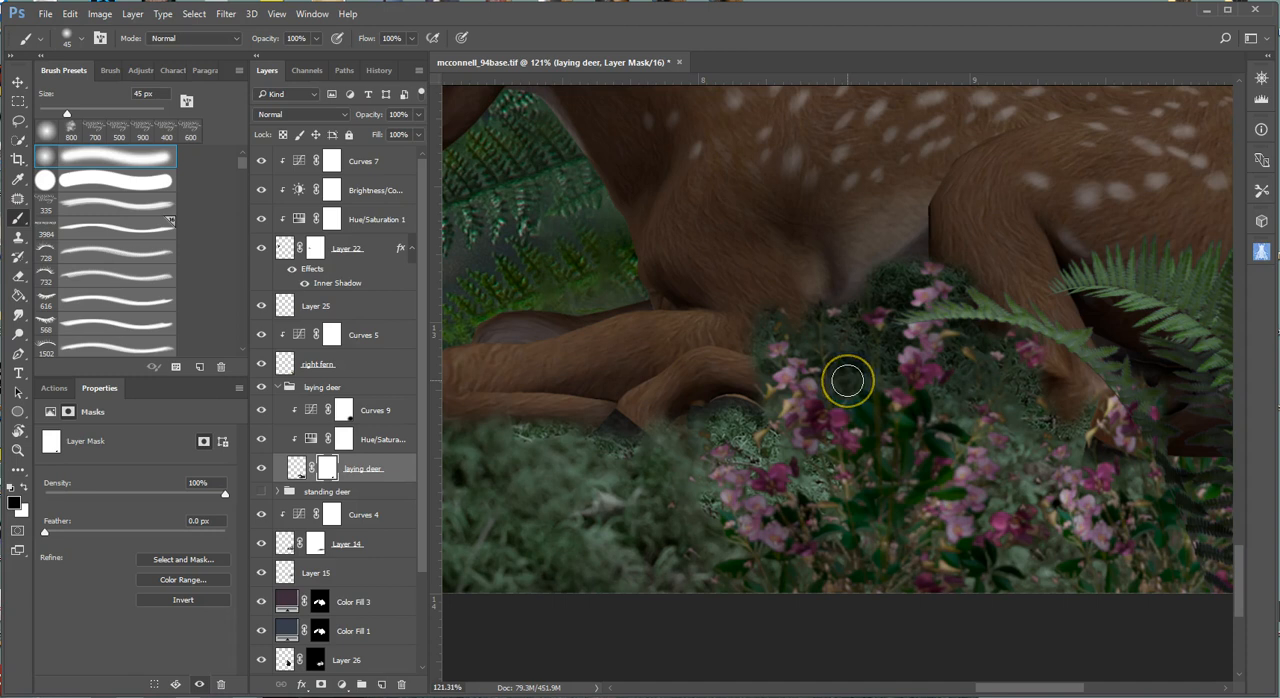
mouse_move(826, 288)
left_mouse_down()
mouse_move(756, 322)
mouse_move(759, 371)
mouse_move(767, 333)
mouse_move(809, 344)
mouse_move(810, 301)
mouse_move(851, 320)
mouse_move(908, 252)
mouse_move(898, 287)
mouse_move(910, 272)
mouse_move(921, 280)
mouse_move(898, 291)
mouse_move(901, 305)
mouse_move(866, 310)
mouse_move(898, 336)
mouse_move(885, 362)
mouse_move(875, 337)
mouse_move(816, 354)
mouse_move(852, 367)
mouse_move(843, 393)
mouse_move(892, 364)
mouse_move(880, 394)
mouse_move(857, 394)
mouse_move(898, 380)
mouse_move(927, 280)
mouse_move(956, 258)
mouse_move(950, 274)
mouse_move(908, 262)
mouse_move(916, 278)
mouse_move(969, 275)
mouse_move(956, 293)
mouse_move(976, 291)
mouse_move(959, 293)
mouse_move(992, 325)
mouse_move(974, 318)
mouse_move(973, 338)
mouse_move(961, 329)
mouse_move(956, 369)
mouse_move(1004, 342)
mouse_move(1043, 354)
mouse_move(1020, 377)
mouse_move(980, 383)
mouse_move(1038, 397)
mouse_move(980, 377)
mouse_move(940, 391)
mouse_move(984, 291)
left_mouse_up()
Paint white on the mask with small soft brushes between 6 and 25 px, restoring the leg and belly around the flower stems.
key("bracketleft")
key("bracketleft")
scroll(1009, 366, "up", 8)
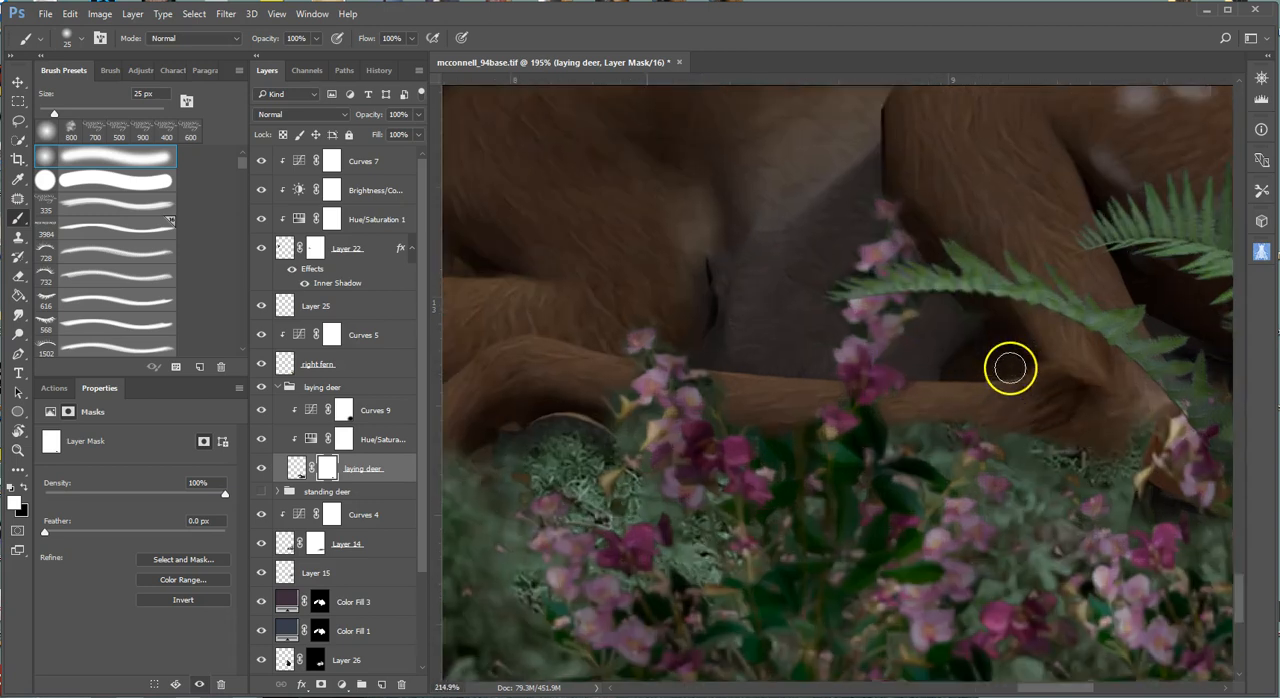
key("bracketleft")
key("bracketleft")
key("bracketleft")
key("bracketleft")
key("bracketleft")
key("bracketleft")
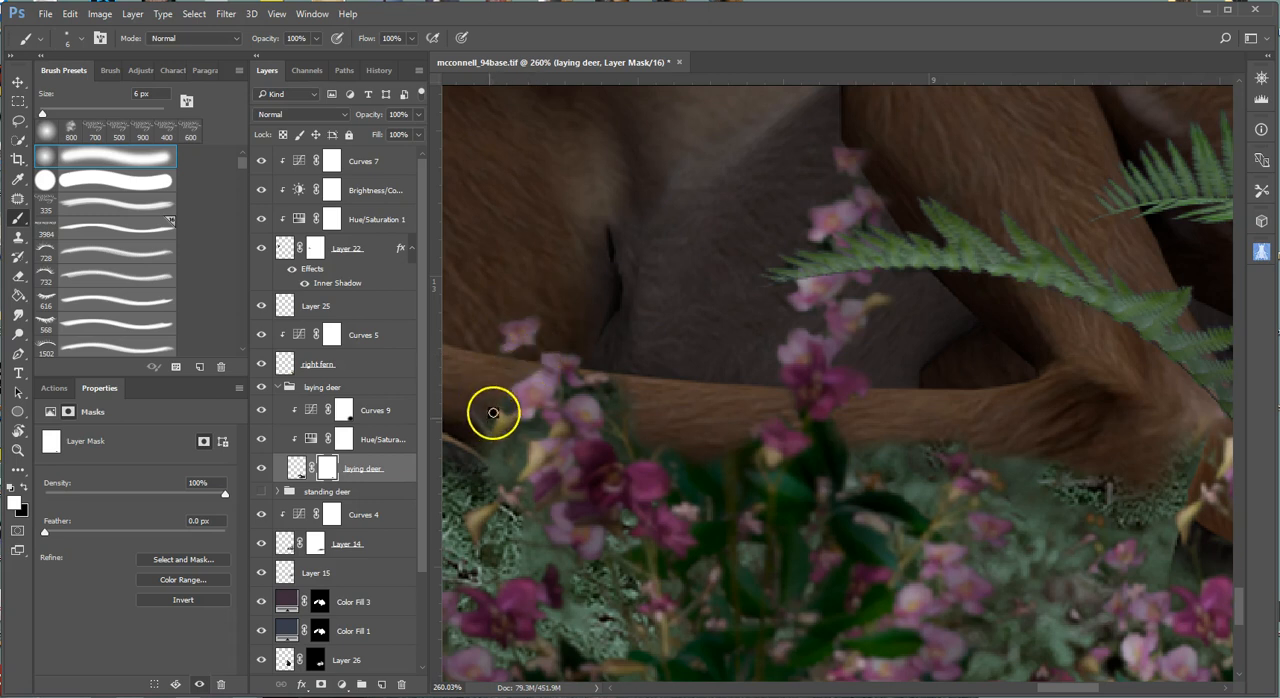
key("bracketright")
key("bracketright")
key("bracketright")
key("bracketright")
key("bracketright")
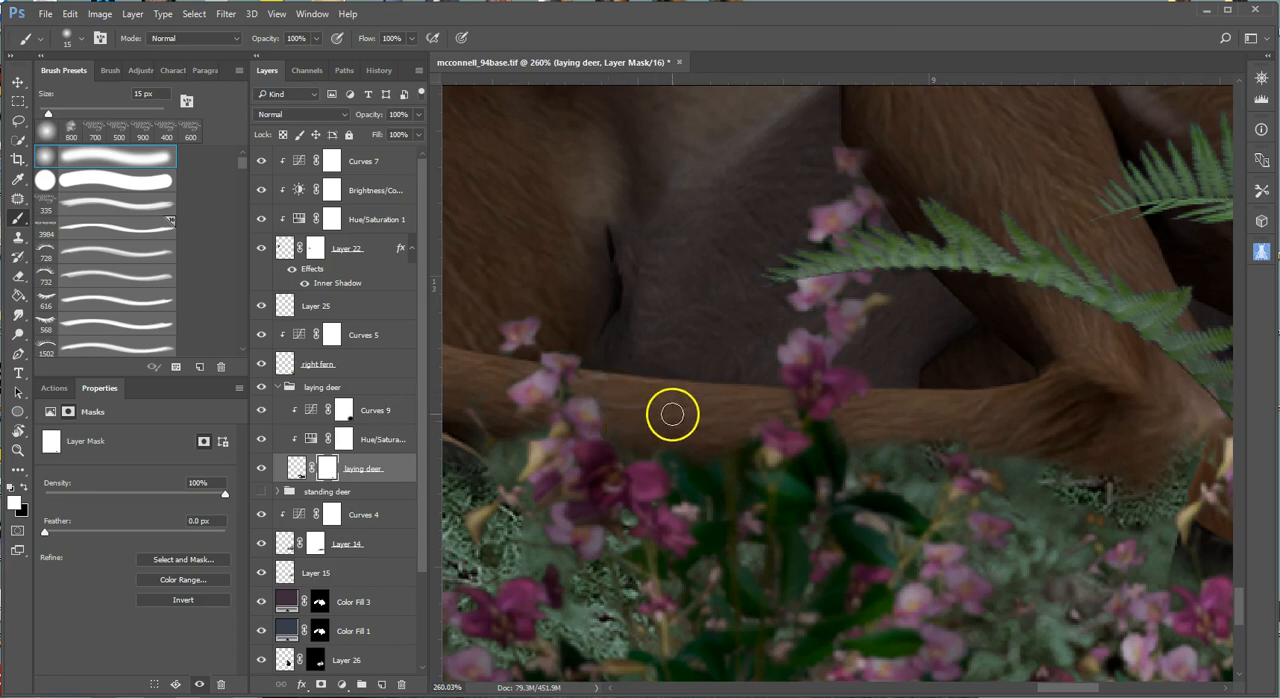
Review the deer within the composite, disabling and re-enabling its layer mask to compare the legs with and without the flowers.
scroll(672, 413, "down", 8)
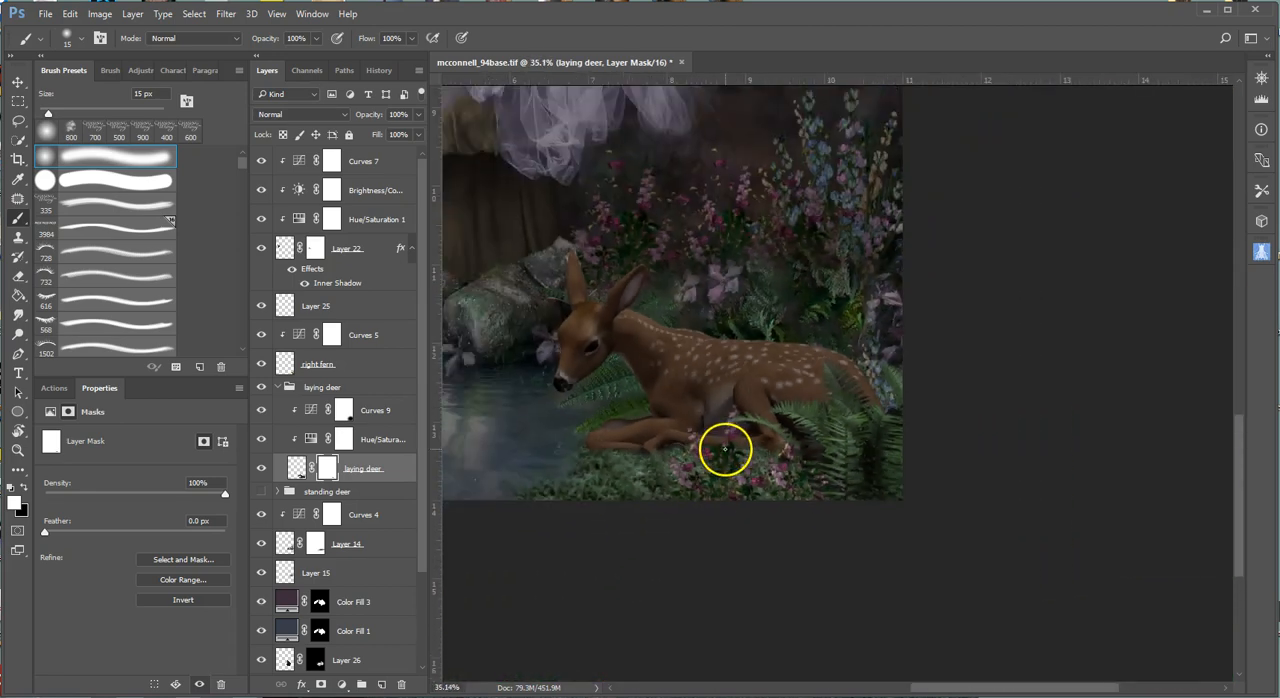
scroll(725, 449, "down", 1)
scroll(733, 456, "up", 5)
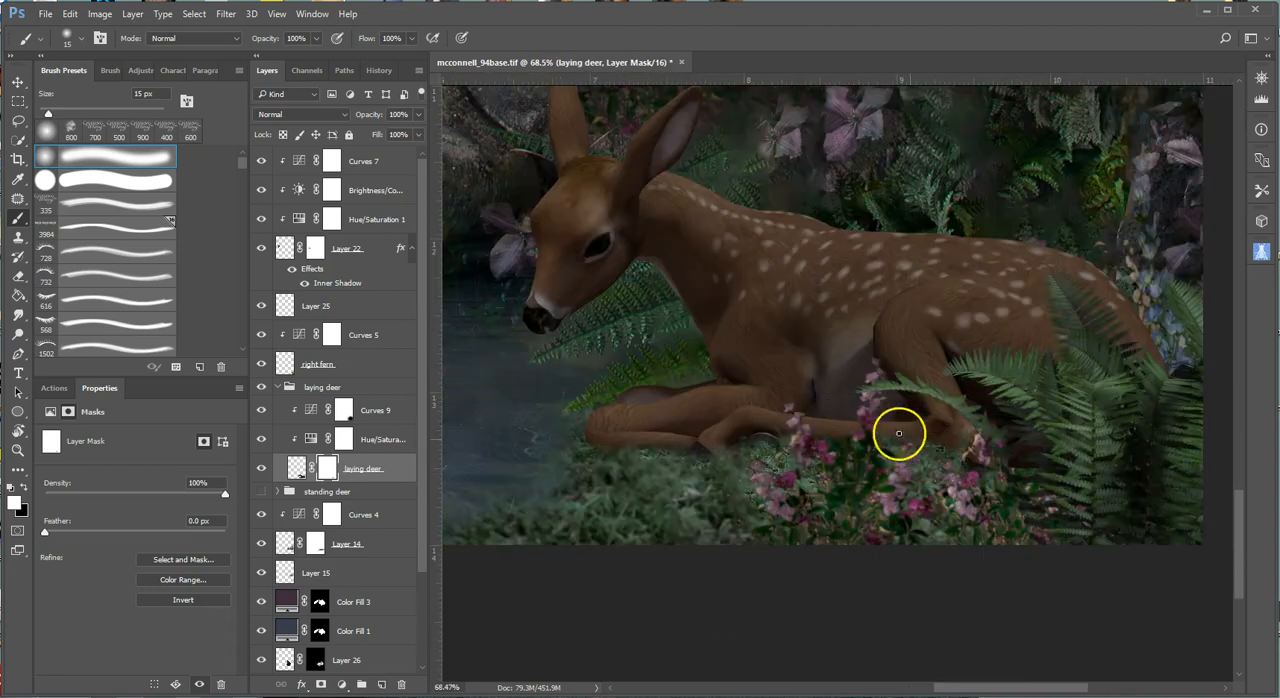
scroll(957, 465, "down", 5)
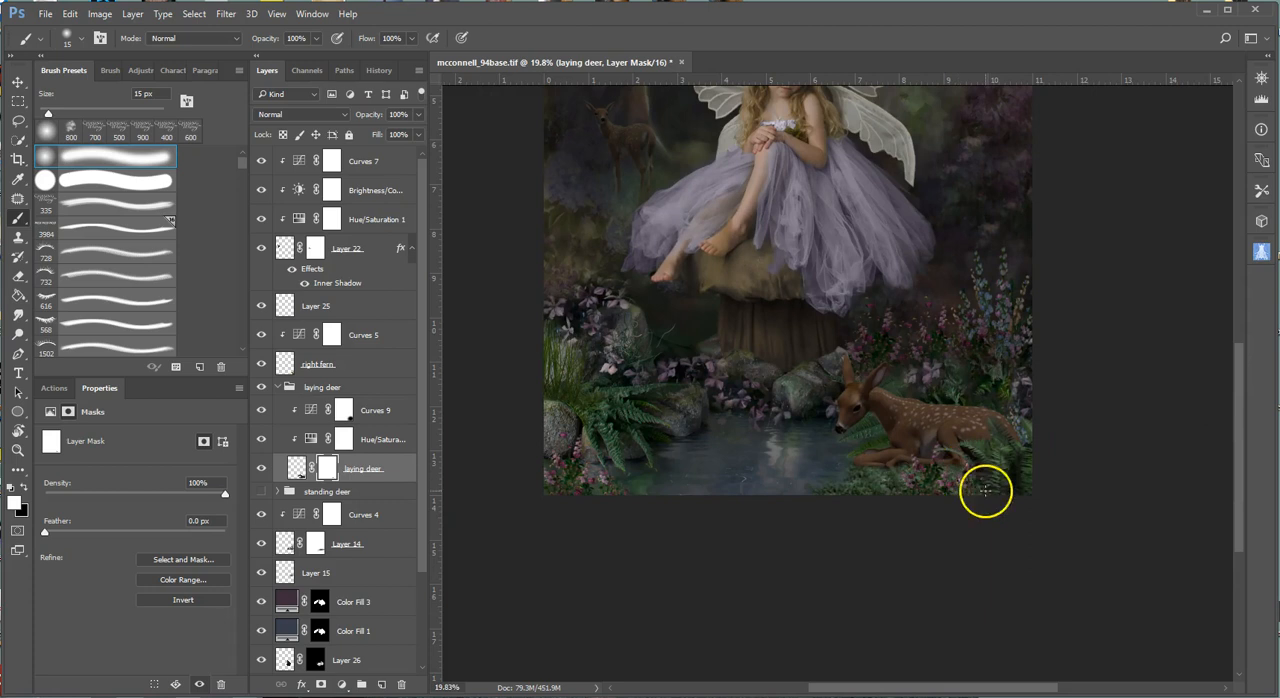
scroll(1008, 508, "up", 3)
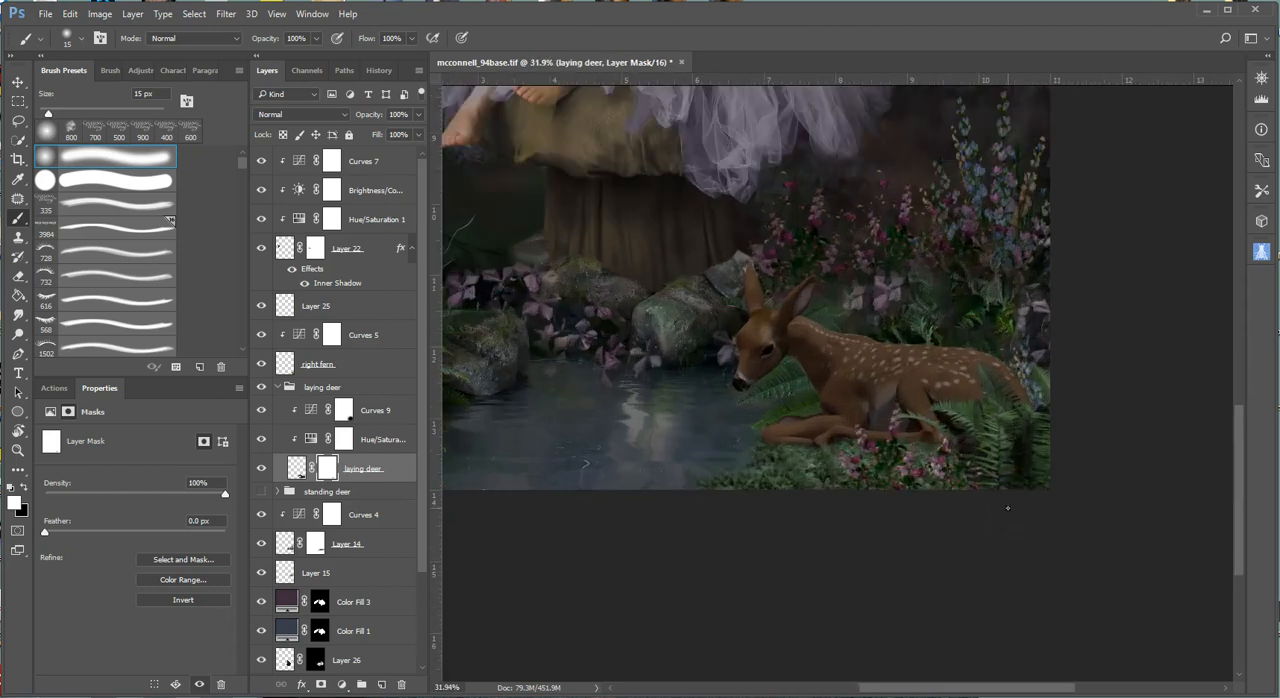
right_click(331, 472)
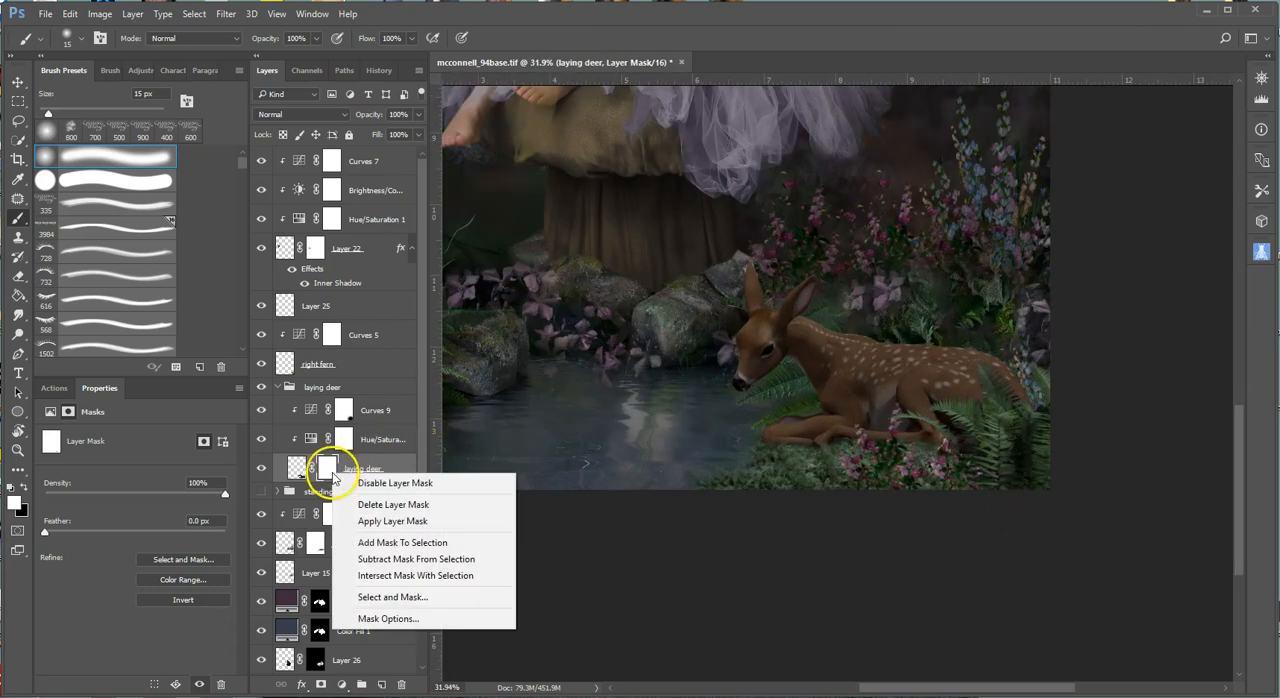
left_click(362, 484)
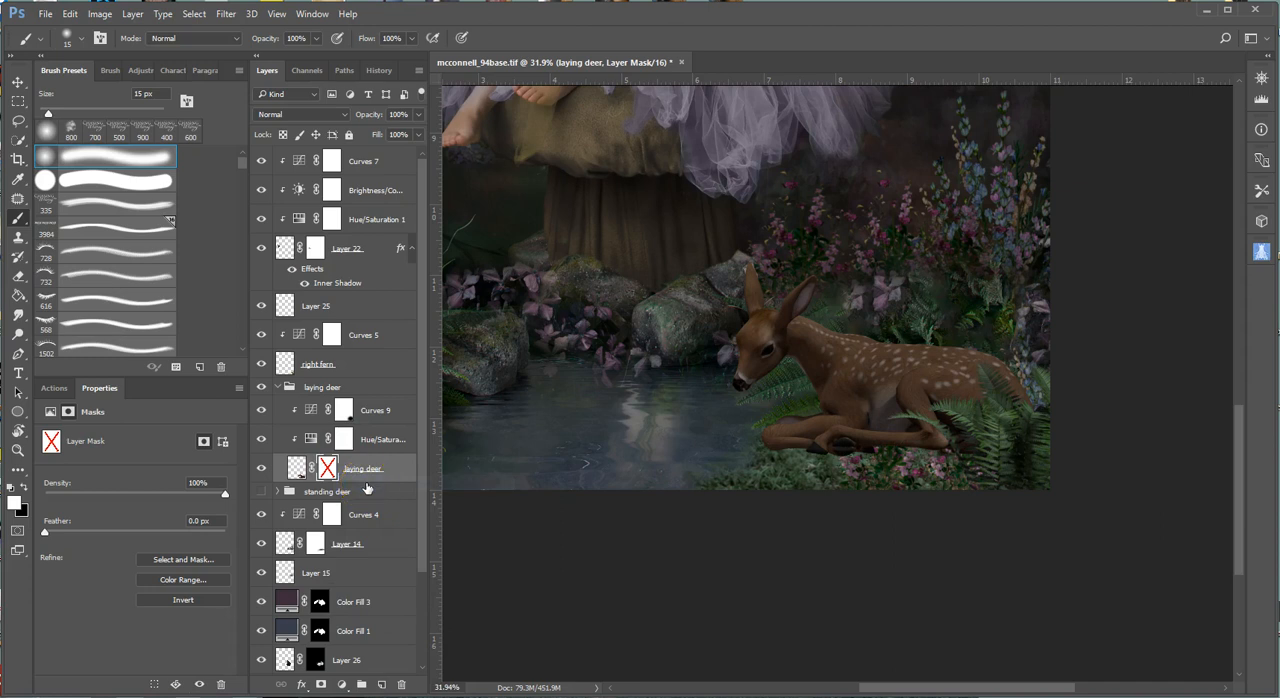
right_click(329, 471)
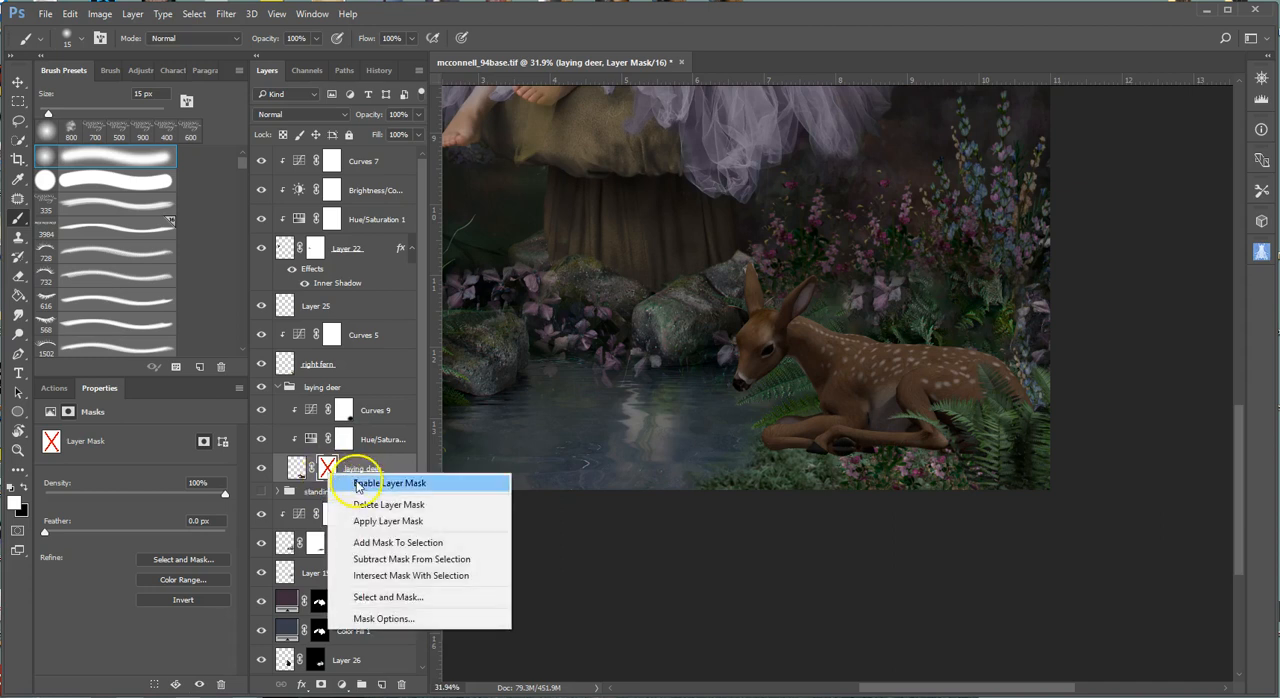
left_click(355, 484)
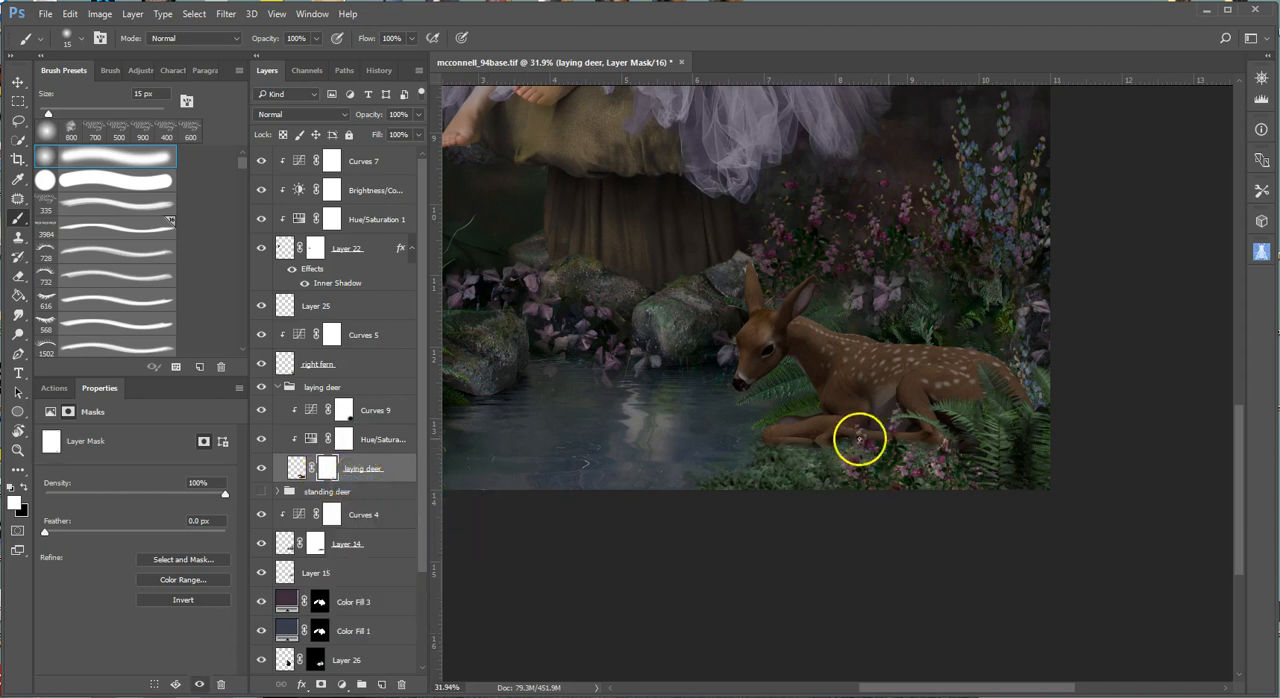
Add a new layer directly below the laying deer group and set its blend mode to Soft Light.
scroll(827, 474, "up", 5)
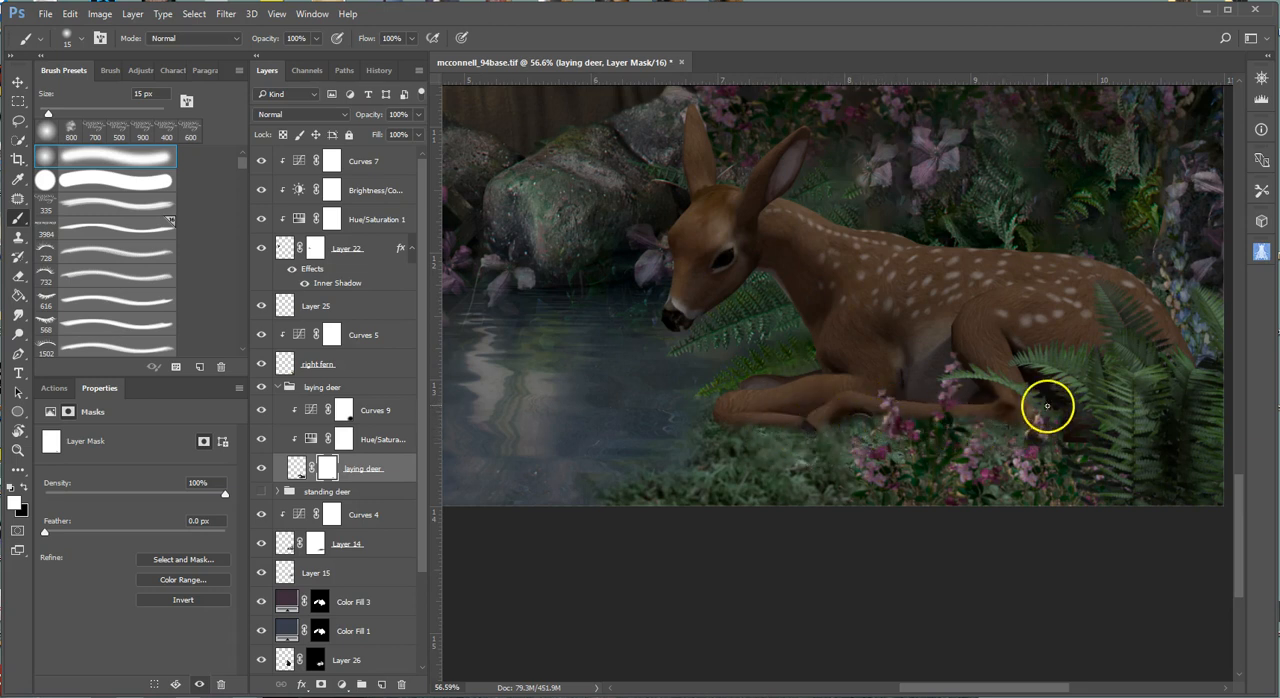
left_click(370, 491)
left_click(381, 684)
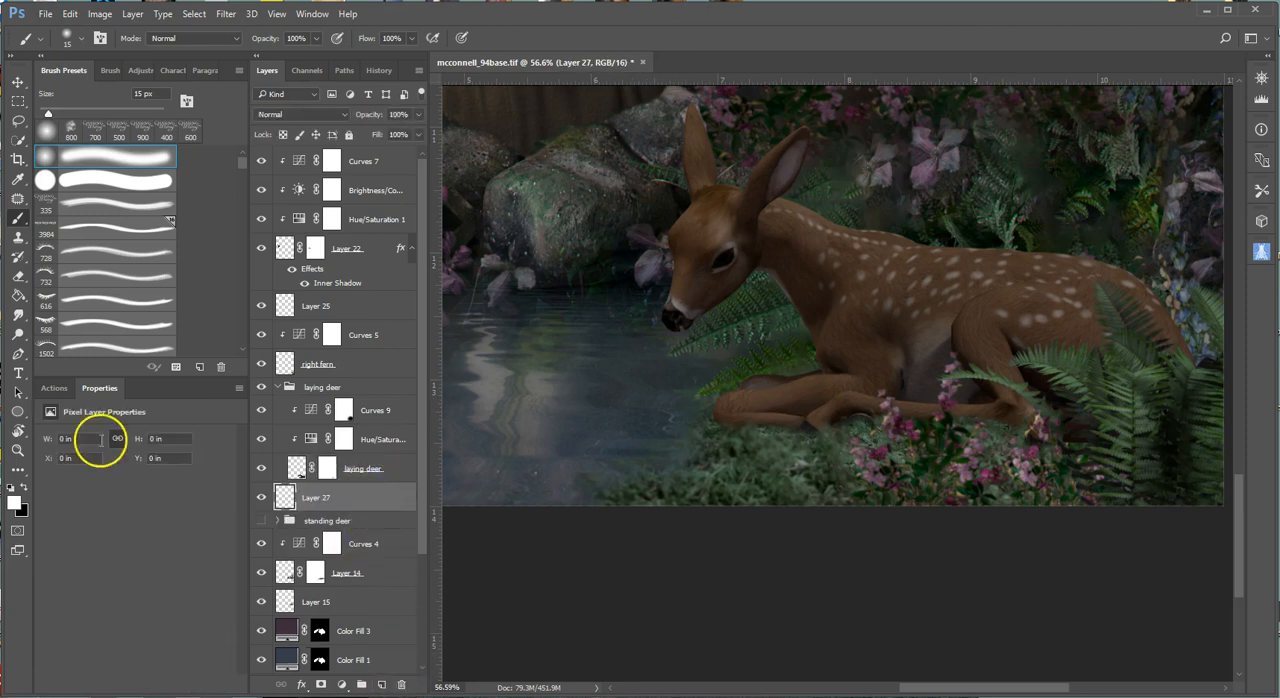
left_click(280, 114)
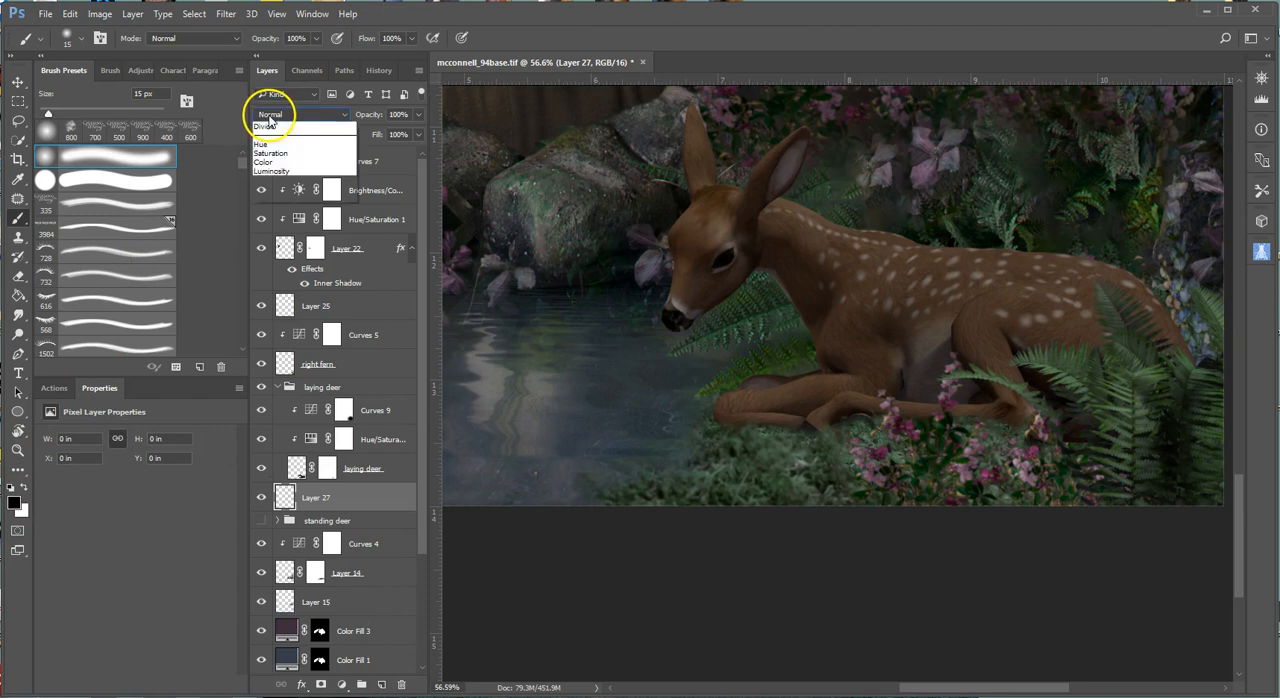
left_click(283, 270)
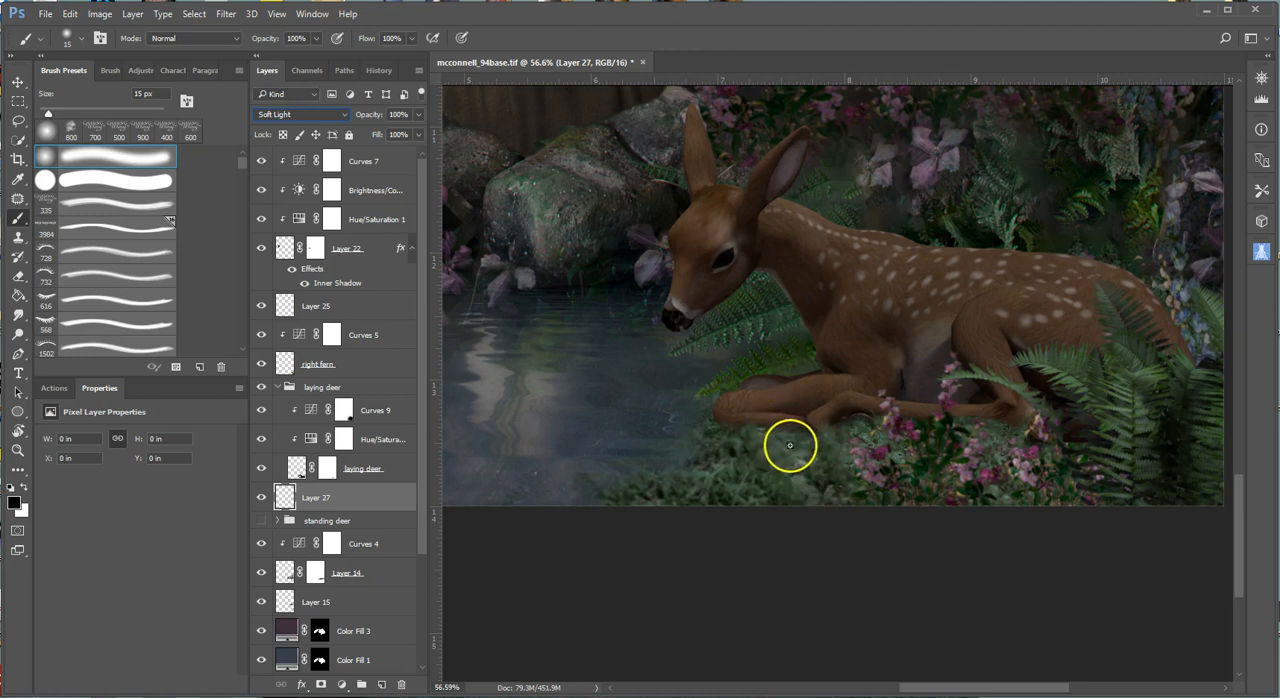
Try painting a black shadow with a 100 px soft brush at 100% opacity along the ground under the deer, and undo it.
key("bracketright")
key("bracketright")
key("bracketright")
key("bracketright")
key("bracketright")
mouse_move(751, 423)
left_mouse_down()
mouse_move(864, 410)
mouse_move(735, 444)
mouse_move(892, 441)
mouse_move(988, 483)
mouse_move(896, 432)
mouse_move(1043, 414)
left_mouse_up()
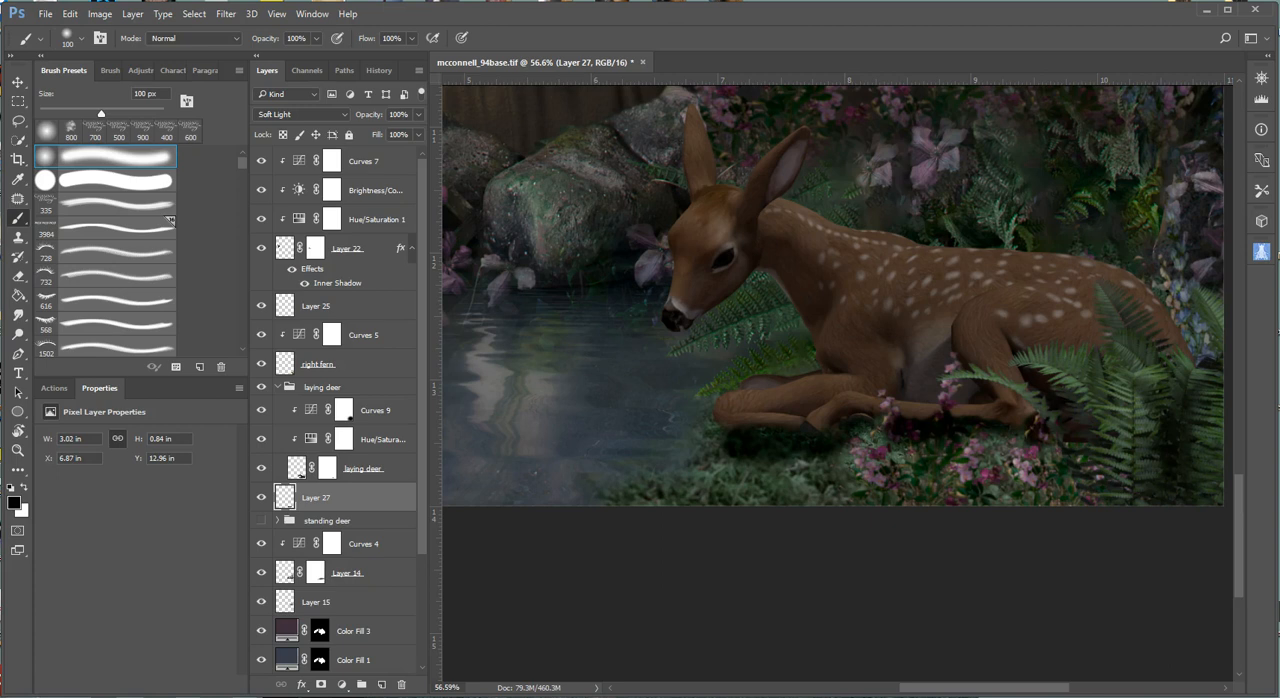
key("ctrl+alt+z")
key("ctrl+alt+z")
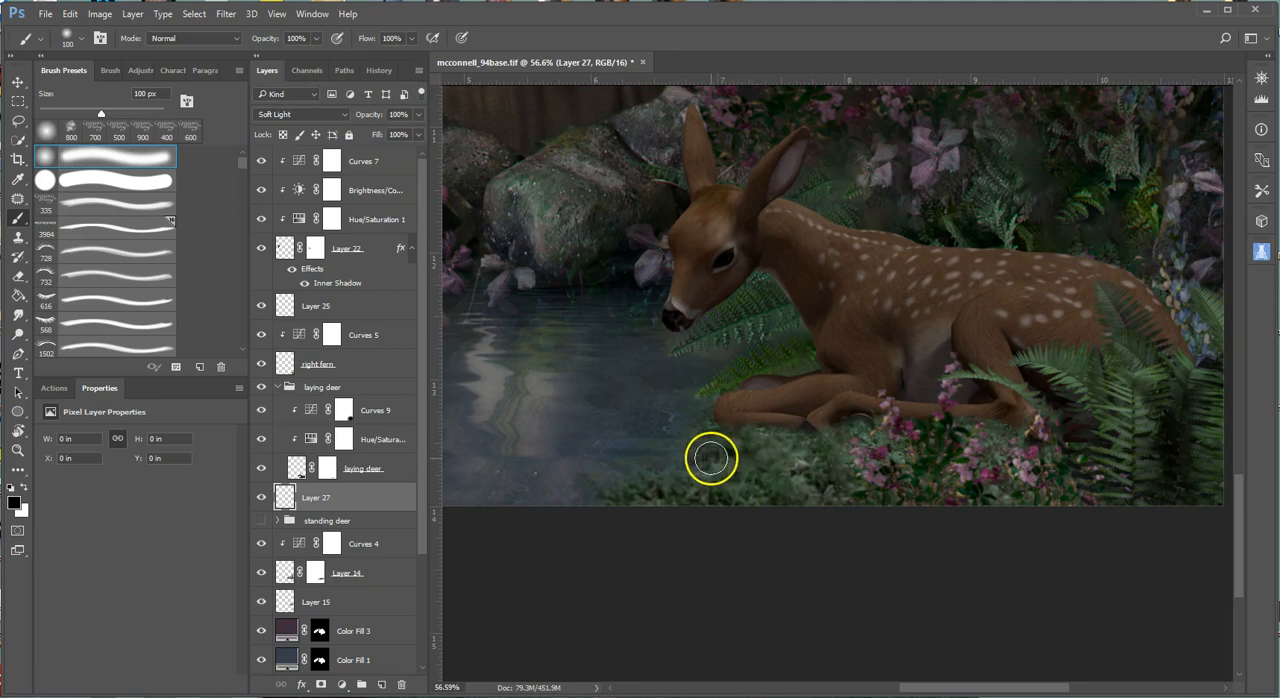
Disable the laying deer layer's mask to show the hooves, and select the Soft Light layer below it.
left_click(324, 474)
right_click(326, 474)
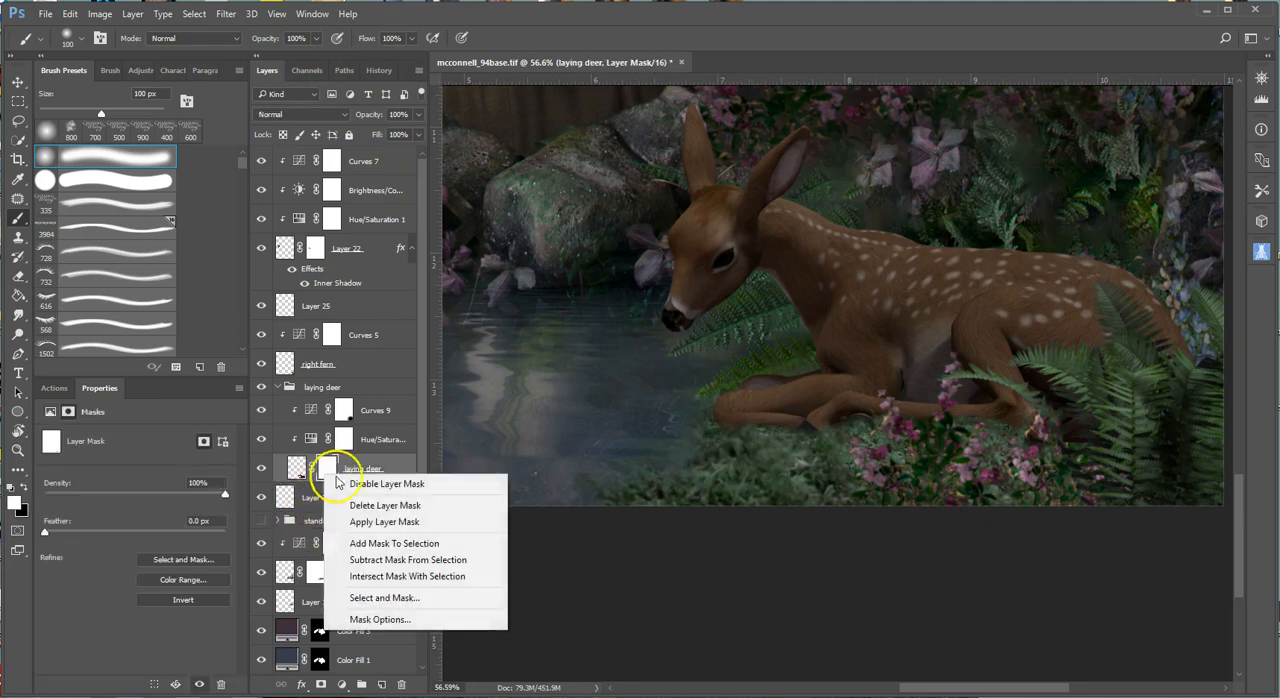
left_click(360, 484)
scroll(880, 460, "up", 5)
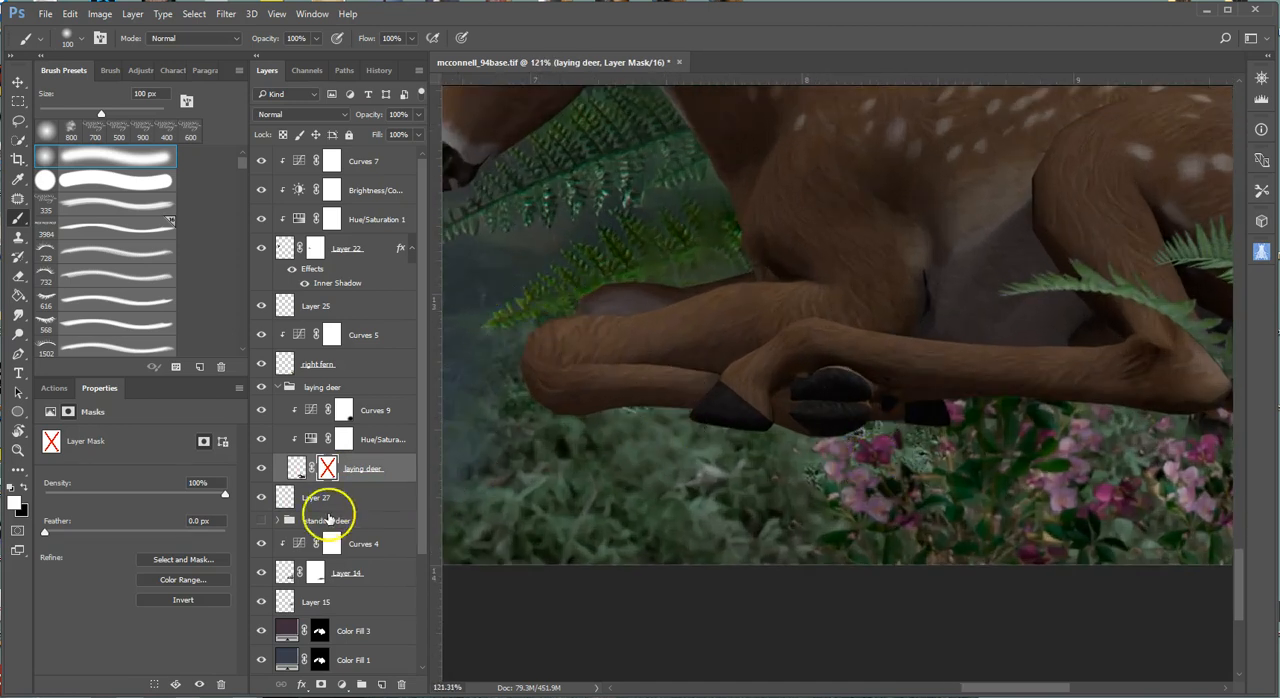
left_click(330, 498)
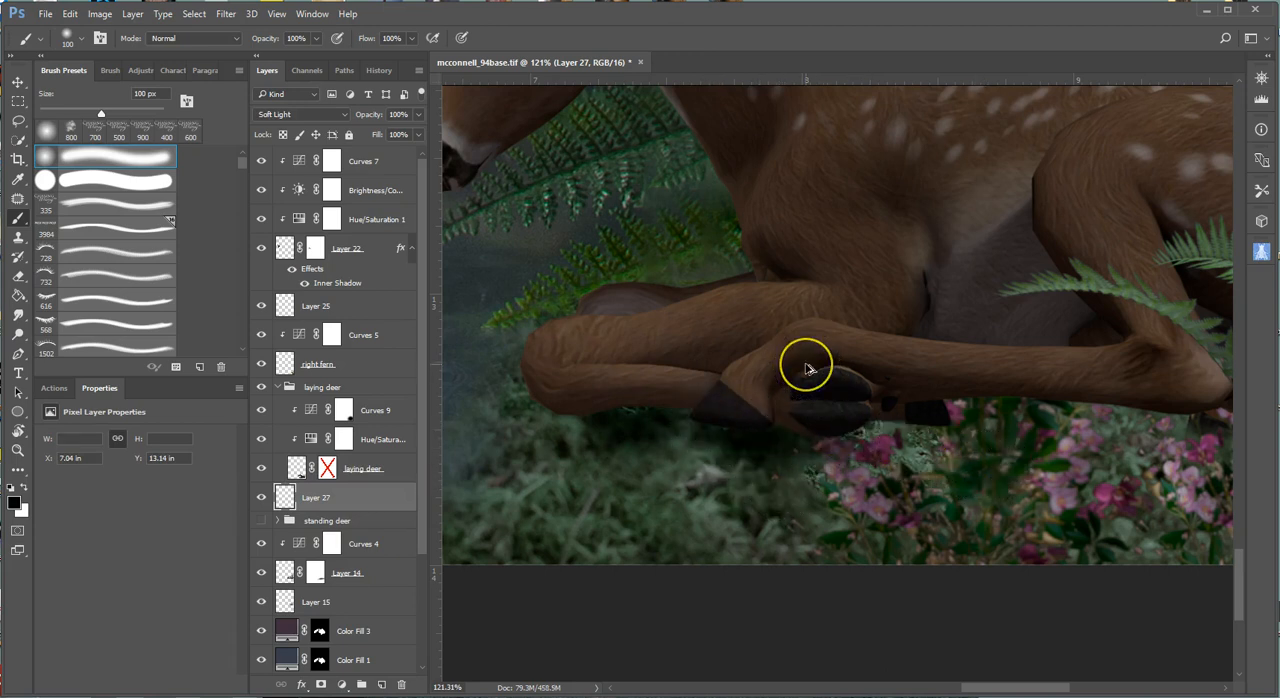
Undo the shadow strokes over the hooves and try another black stroke beneath the folded front leg.
key("ctrl+alt+z")
key("ctrl+alt+z")
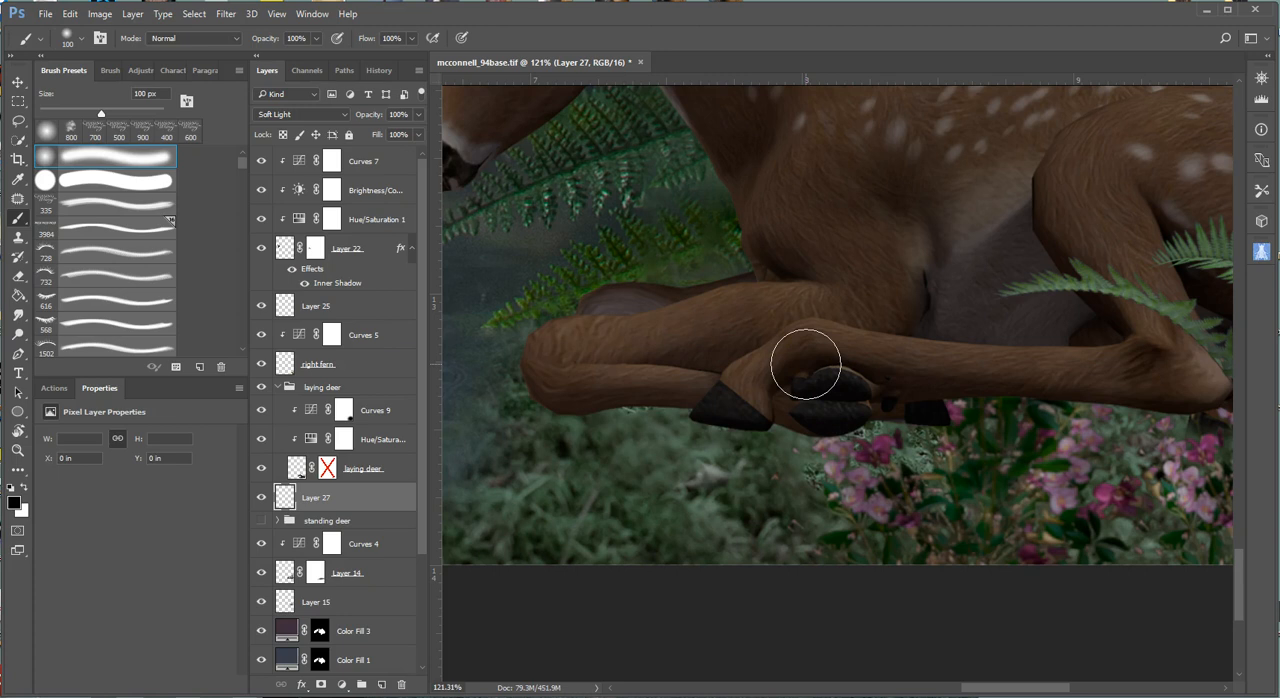
mouse_move(598, 430)
left_mouse_down()
mouse_move(655, 417)
mouse_move(727, 471)
mouse_move(677, 380)
mouse_move(646, 394)
mouse_move(657, 395)
left_mouse_up()
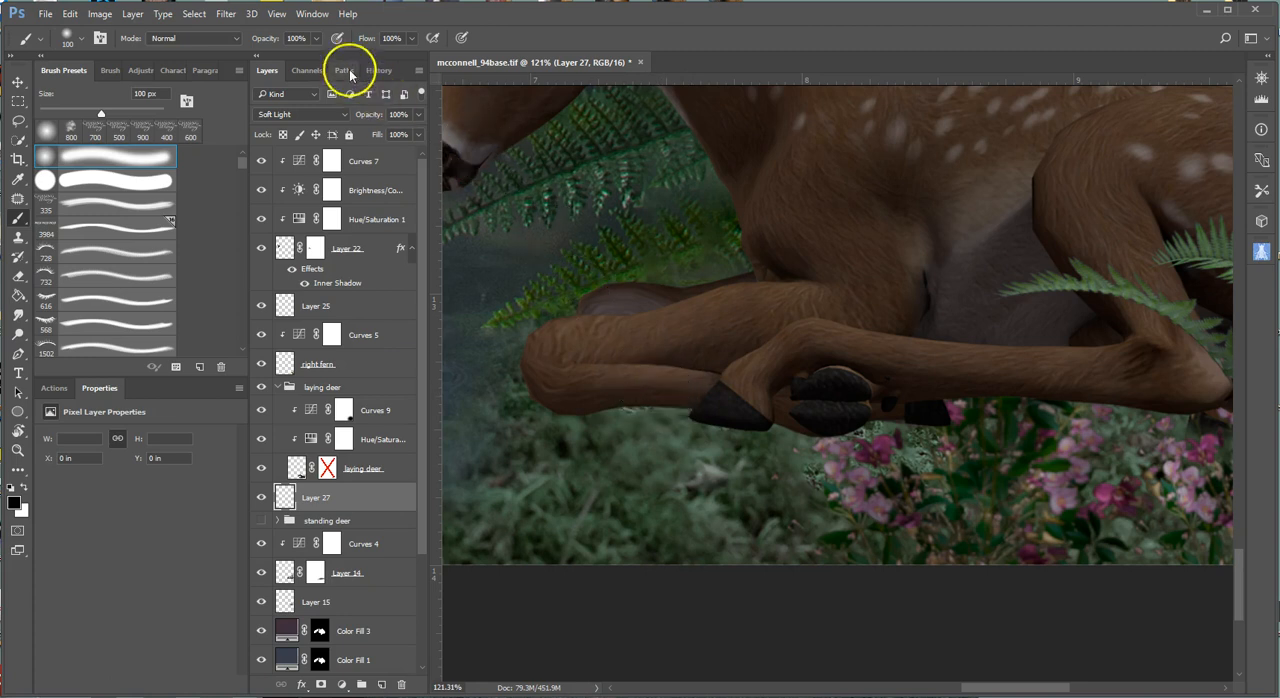
Set the brush flow to 16% and paint a black shadow under the folded front leg, at 20% and 50% opacity.
left_click(412, 40)
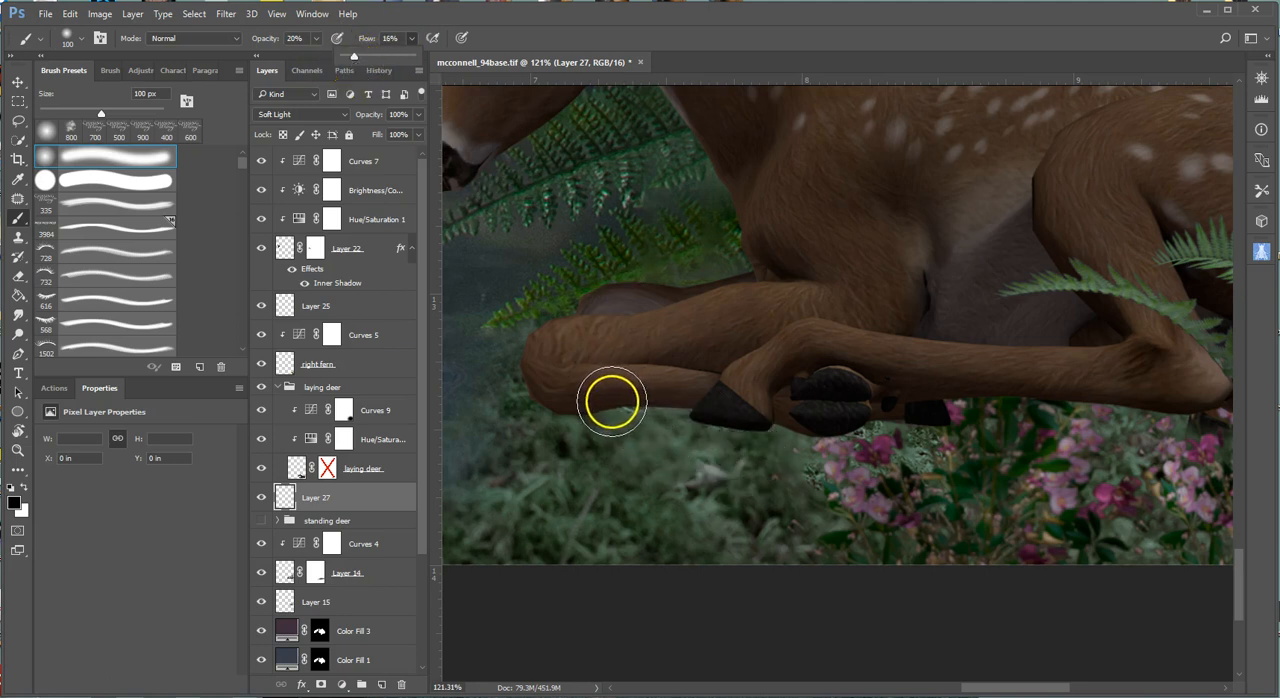
mouse_move(611, 402)
left_mouse_down()
mouse_move(691, 409)
mouse_move(596, 400)
mouse_move(674, 391)
left_mouse_up()
key("5")
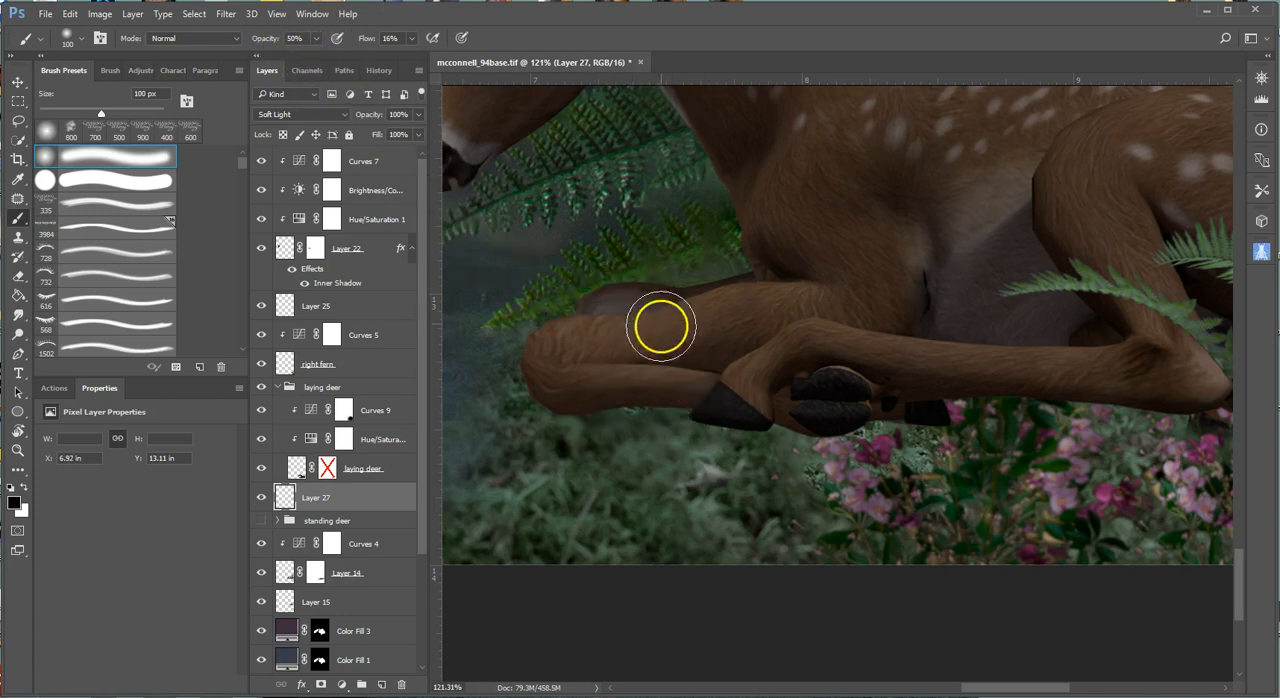
mouse_move(634, 389)
left_mouse_down()
mouse_move(703, 384)
mouse_move(689, 403)
mouse_move(595, 405)
mouse_move(695, 416)
mouse_move(684, 433)
mouse_move(669, 427)
mouse_move(709, 425)
mouse_move(641, 425)
mouse_move(919, 429)
mouse_move(696, 430)
mouse_move(824, 435)
mouse_move(883, 411)
mouse_move(973, 414)
mouse_move(869, 402)
mouse_move(713, 421)
mouse_move(668, 398)
left_mouse_up()
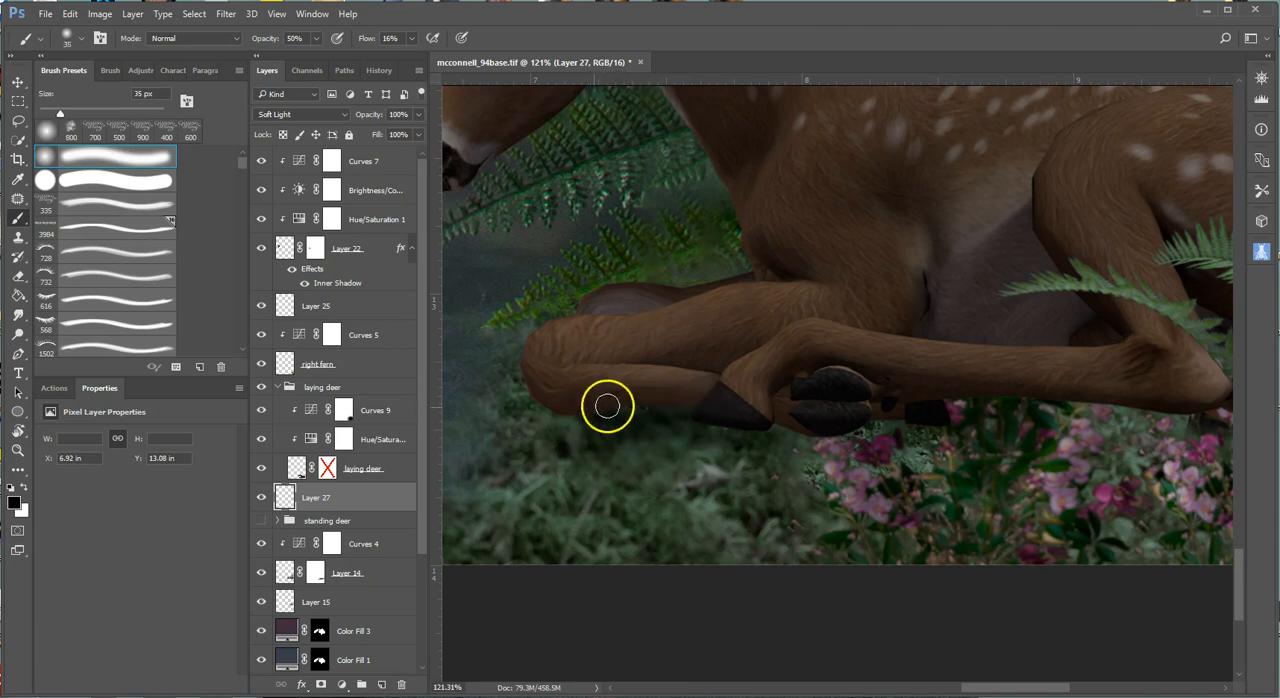
Extend the black shadow beneath the hooves and folded front leg at 50% opacity and 16% flow, and enlarge the brush to 90 px.
left_click_drag(782, 409, 742, 424)
mouse_move(703, 420)
left_mouse_down()
mouse_move(771, 426)
mouse_move(739, 410)
mouse_move(714, 426)
mouse_move(753, 430)
mouse_move(747, 417)
mouse_move(647, 436)
mouse_move(722, 457)
mouse_move(766, 418)
mouse_move(829, 418)
mouse_move(776, 421)
mouse_move(852, 435)
mouse_move(837, 436)
mouse_move(846, 424)
mouse_move(833, 426)
mouse_move(902, 414)
mouse_move(808, 428)
mouse_move(828, 425)
mouse_move(668, 396)
mouse_move(620, 401)
mouse_move(684, 396)
mouse_move(567, 408)
mouse_move(656, 433)
left_mouse_up()
key("bracketright")
key("bracketright")
key("bracketright")
key("bracketright")
key("bracketright")
key("bracketright")
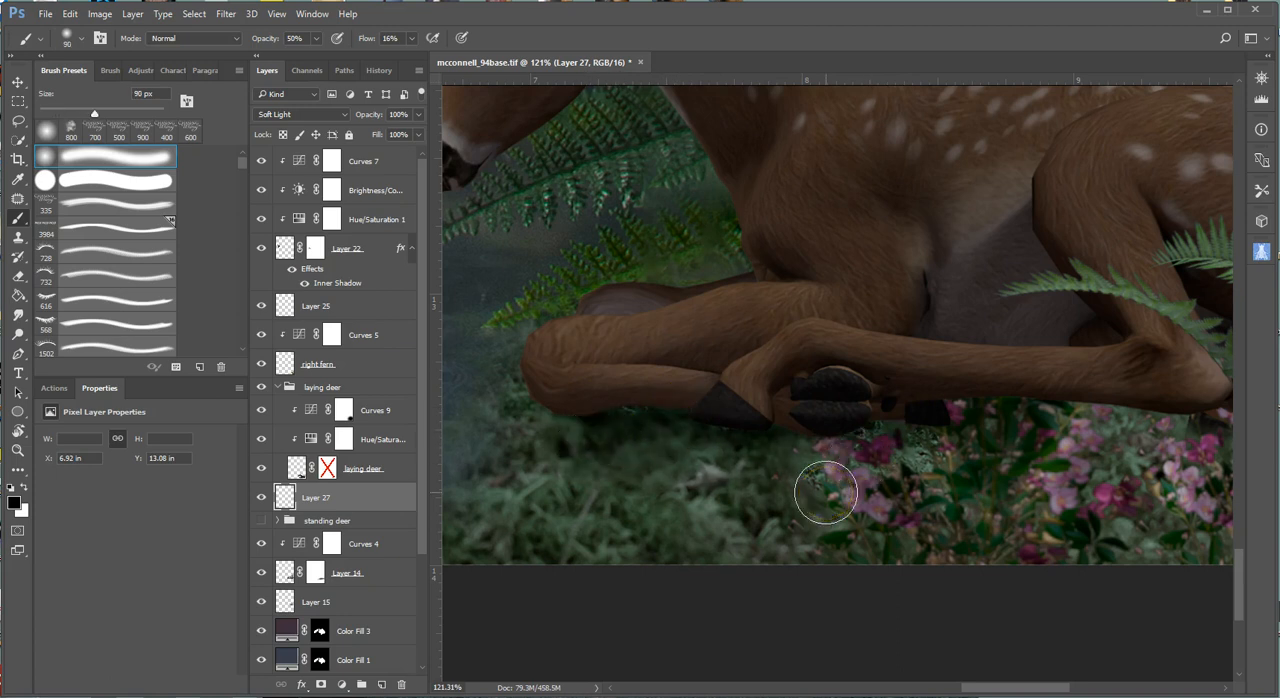
Compare the deer with and without the Layer 27 shadow, and with the laying deer layer's mask enabled and disabled.
scroll(825, 492, "down", 3)
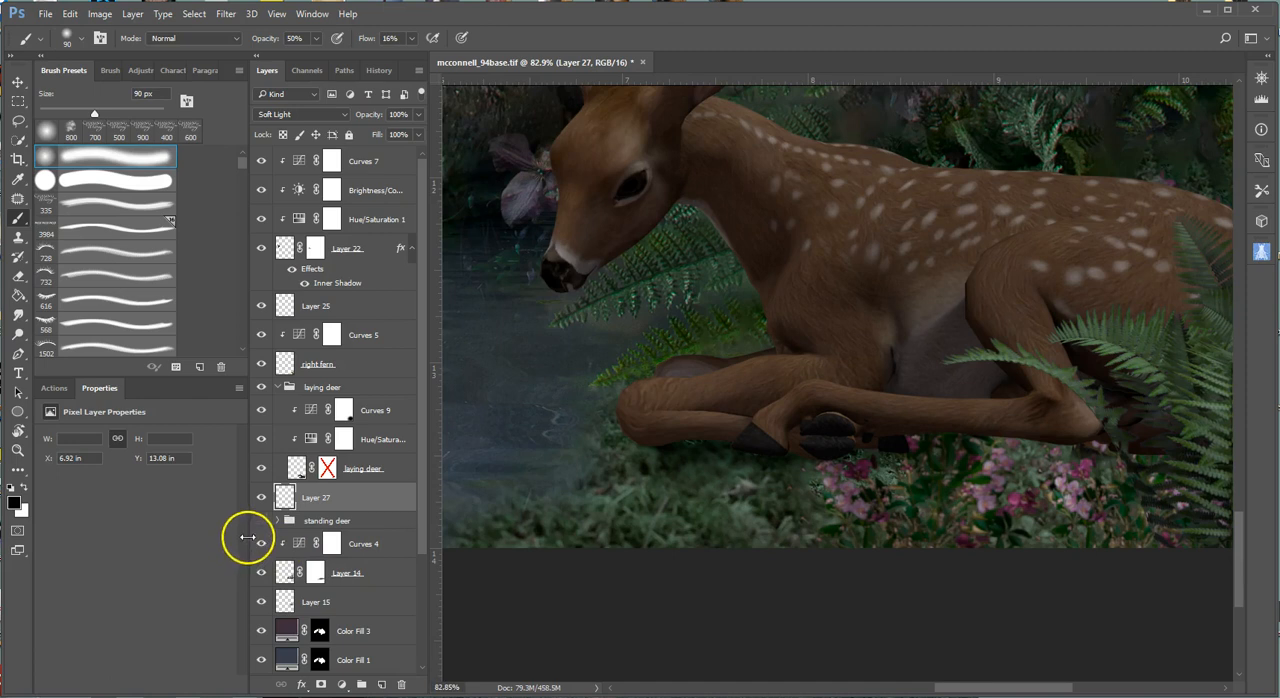
left_click(262, 498)
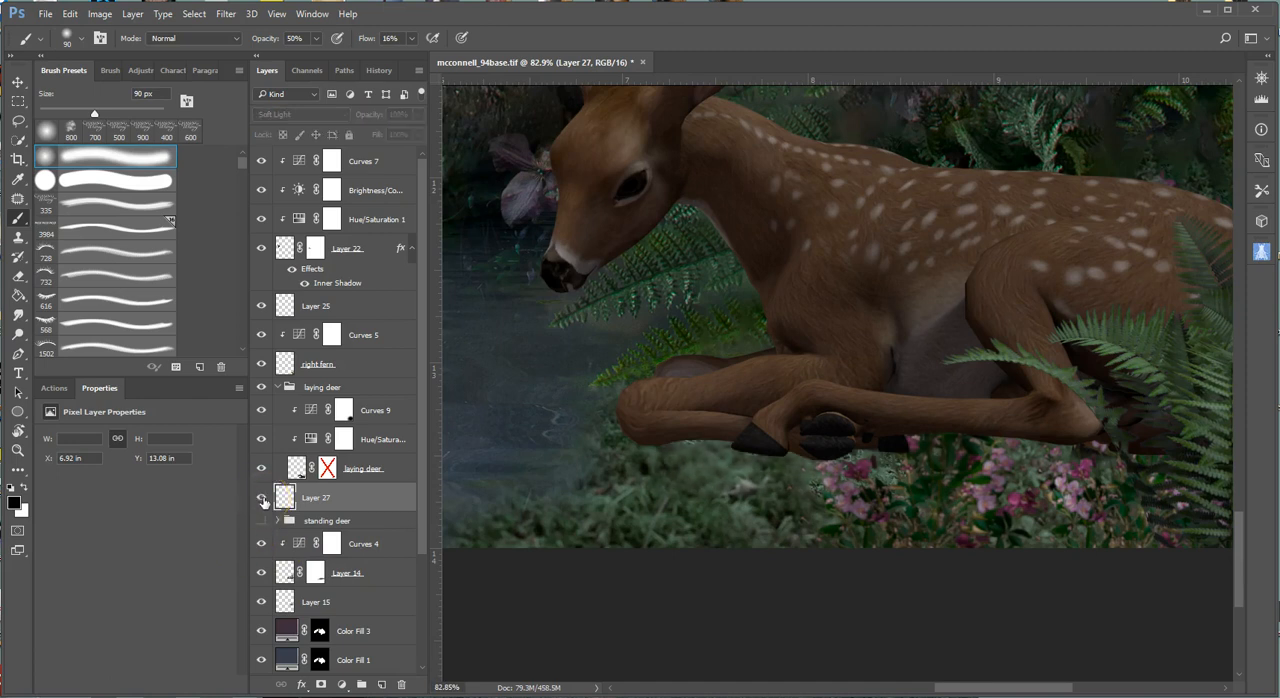
left_click(262, 498)
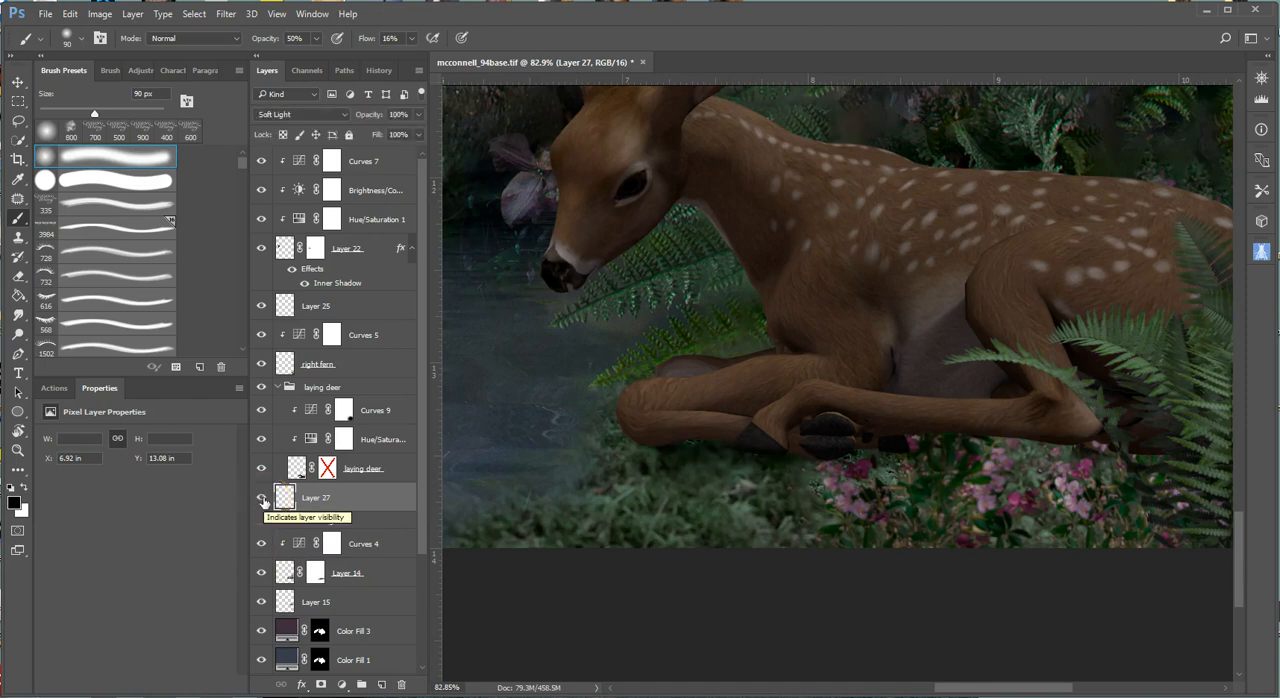
right_click(330, 470)
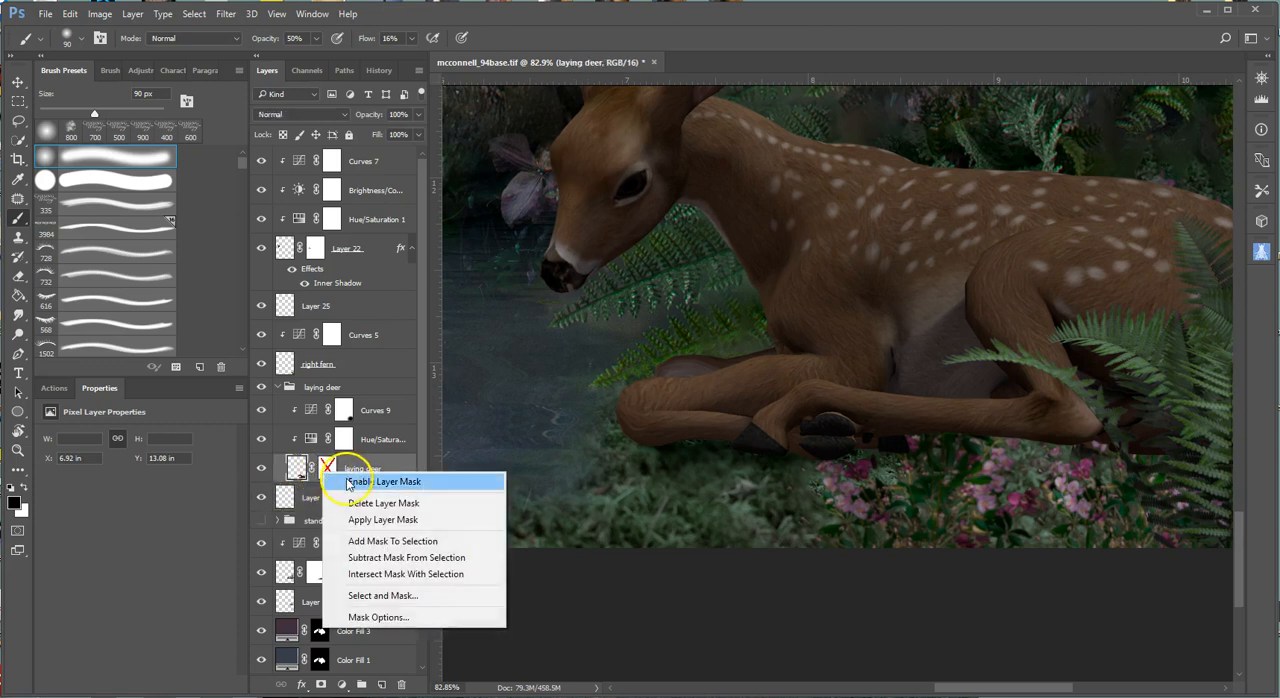
left_click(384, 482)
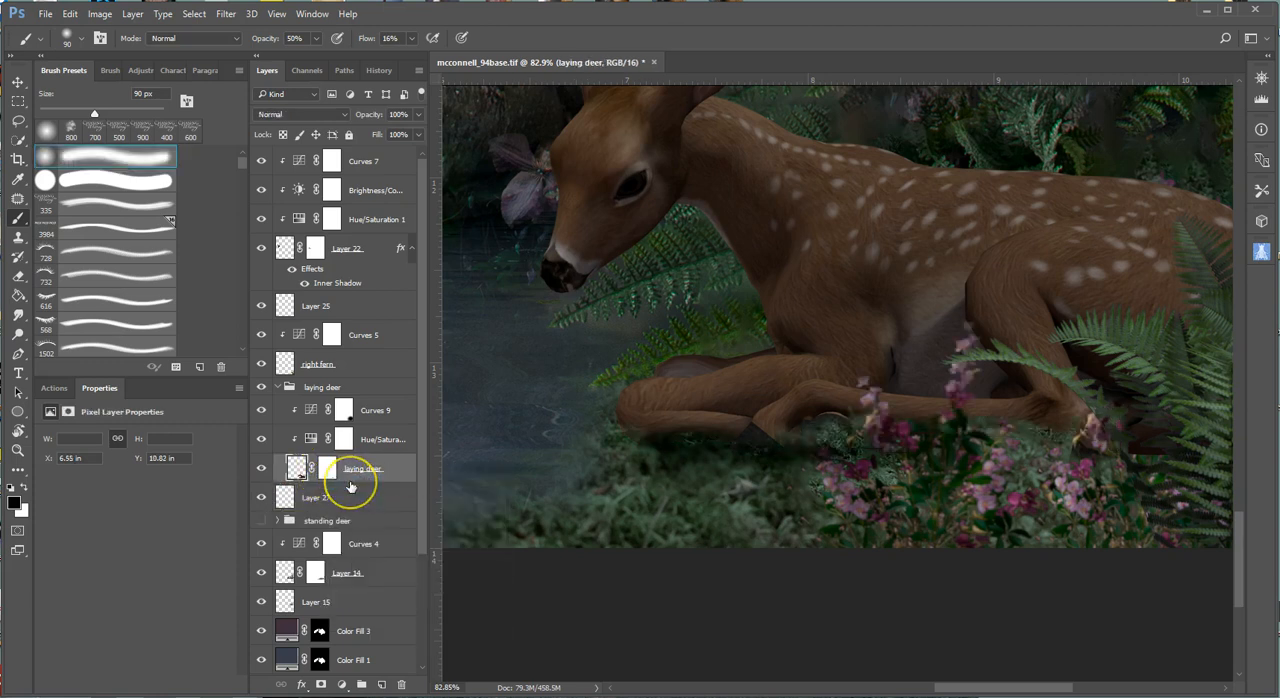
right_click(330, 470)
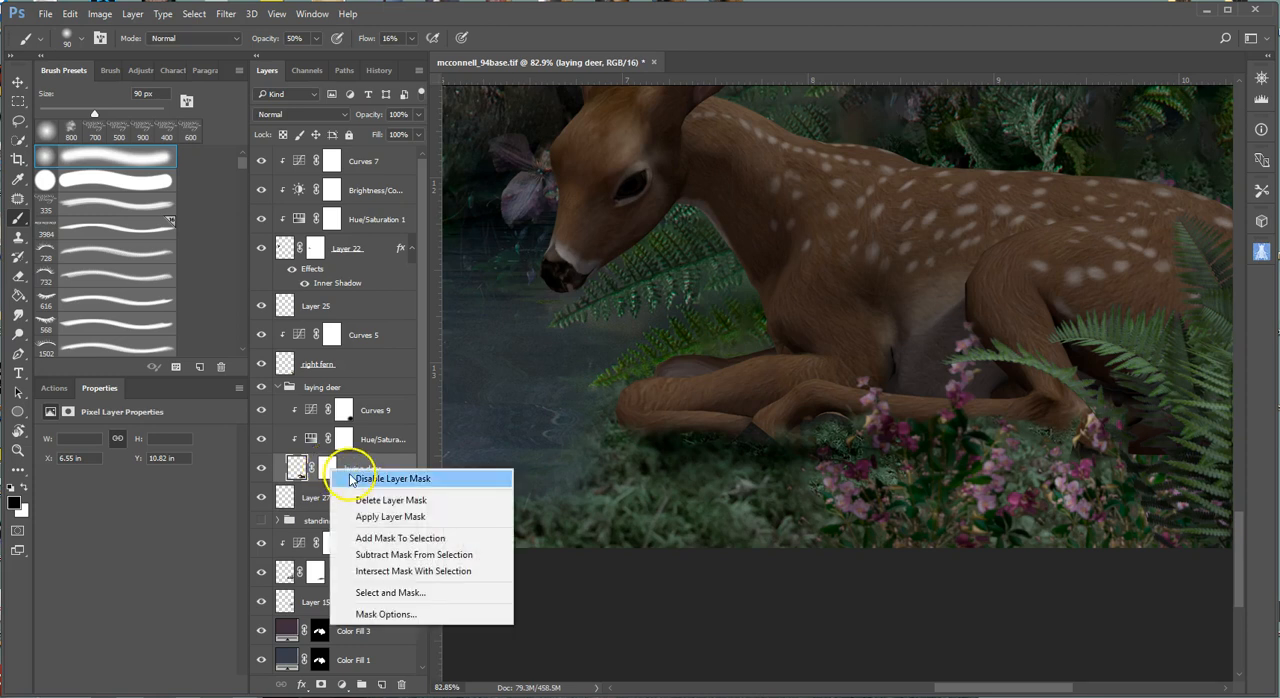
left_click(349, 478)
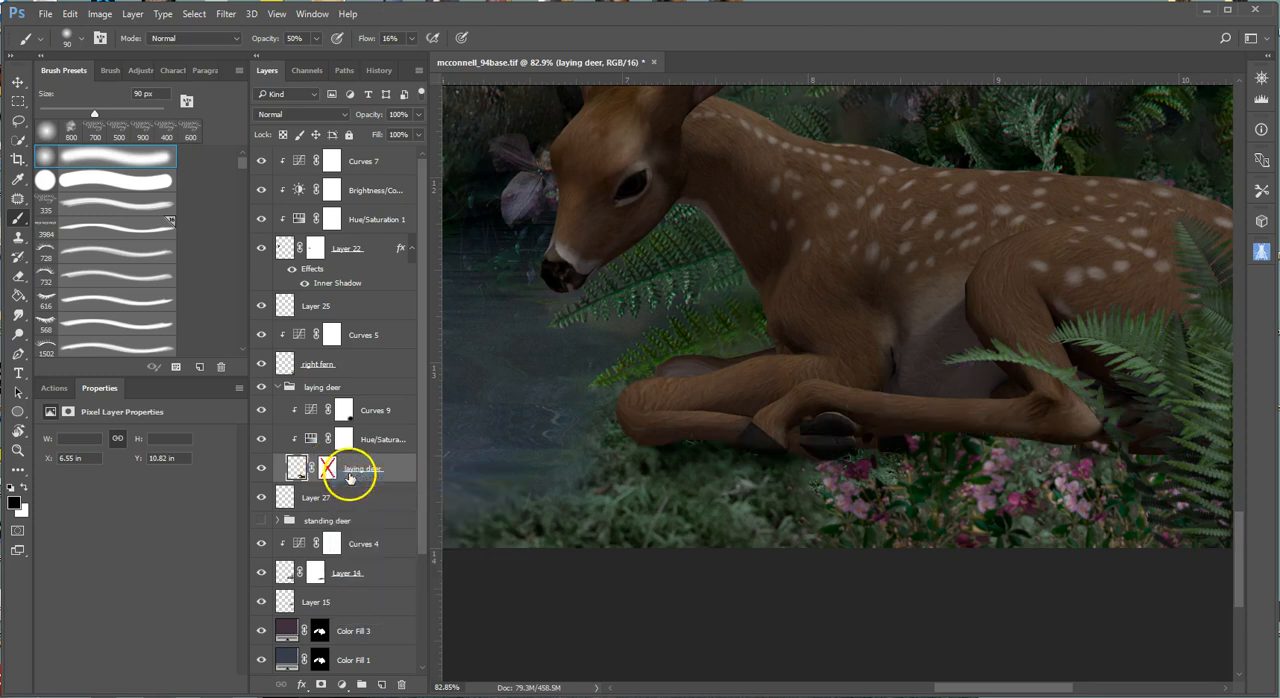
Hide the Layer 27 shadow and enable the laying deer layer's mask so grass and flowers cover the hooves.
left_click(261, 500)
right_click(327, 468)
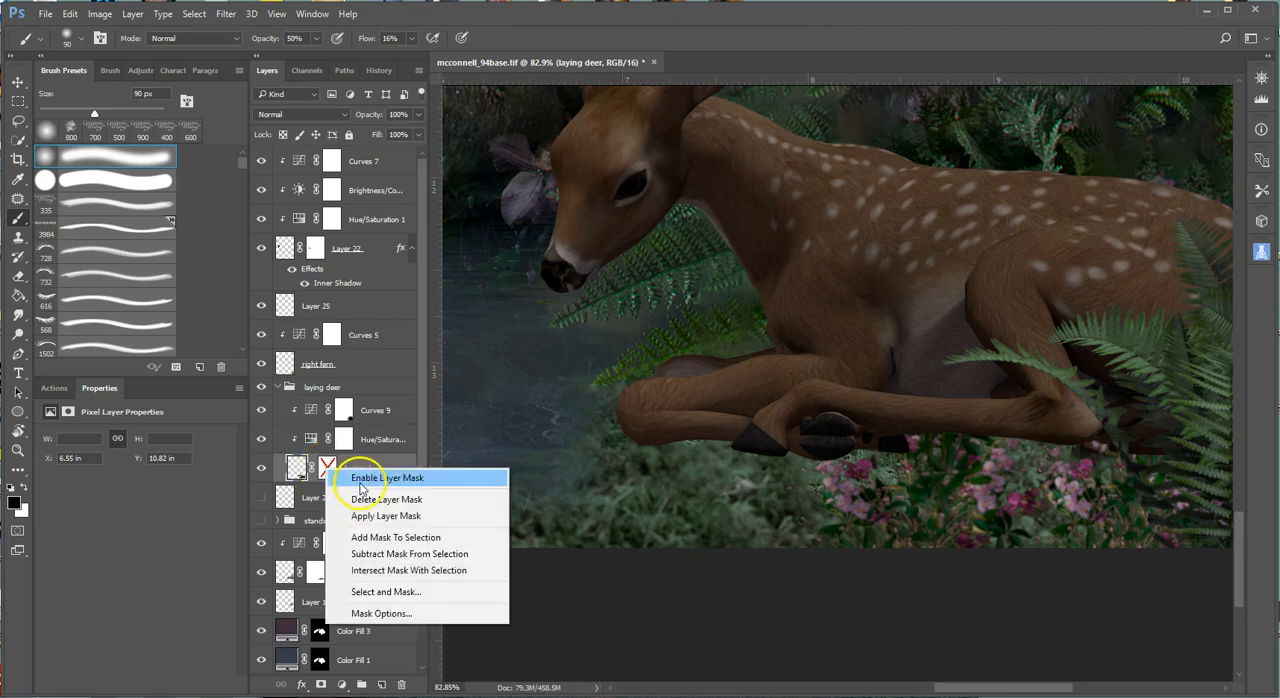
left_click(361, 480)
Make the standing deer group visible and examine both deer within the full fairy composite.
scroll(723, 552, "down", 3)
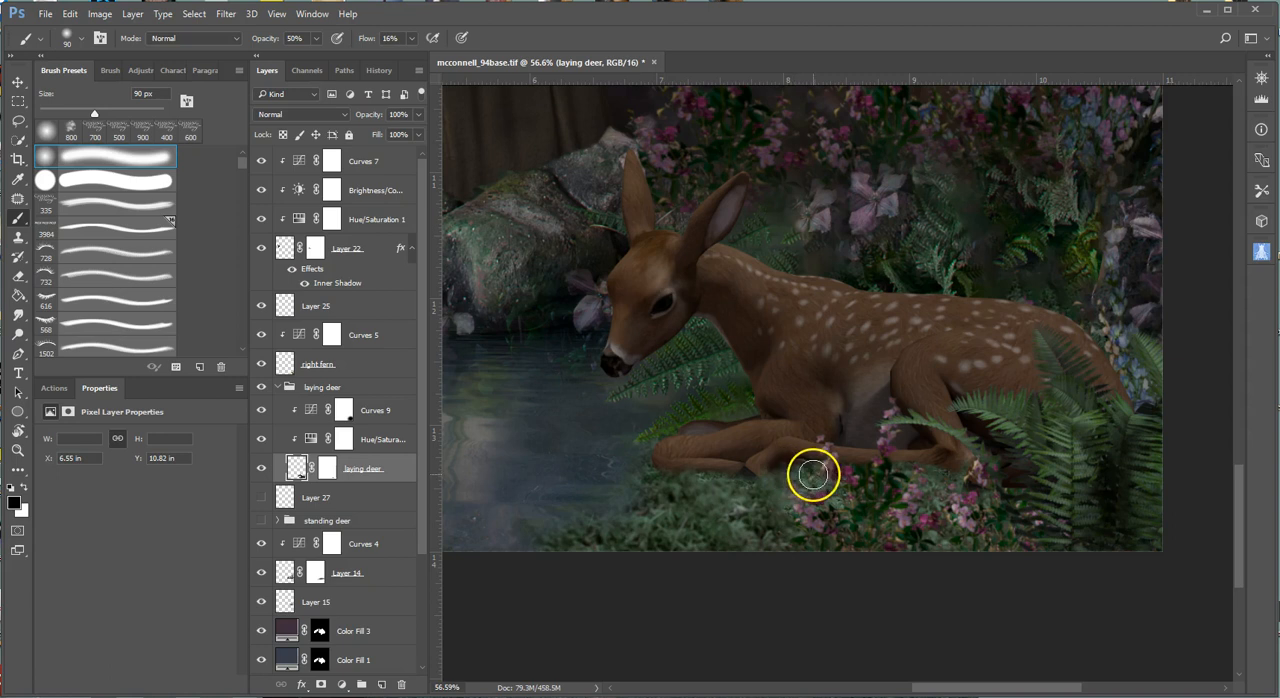
mouse_move(706, 492)
left_mouse_down()
mouse_move(717, 472)
mouse_move(738, 502)
left_mouse_up()
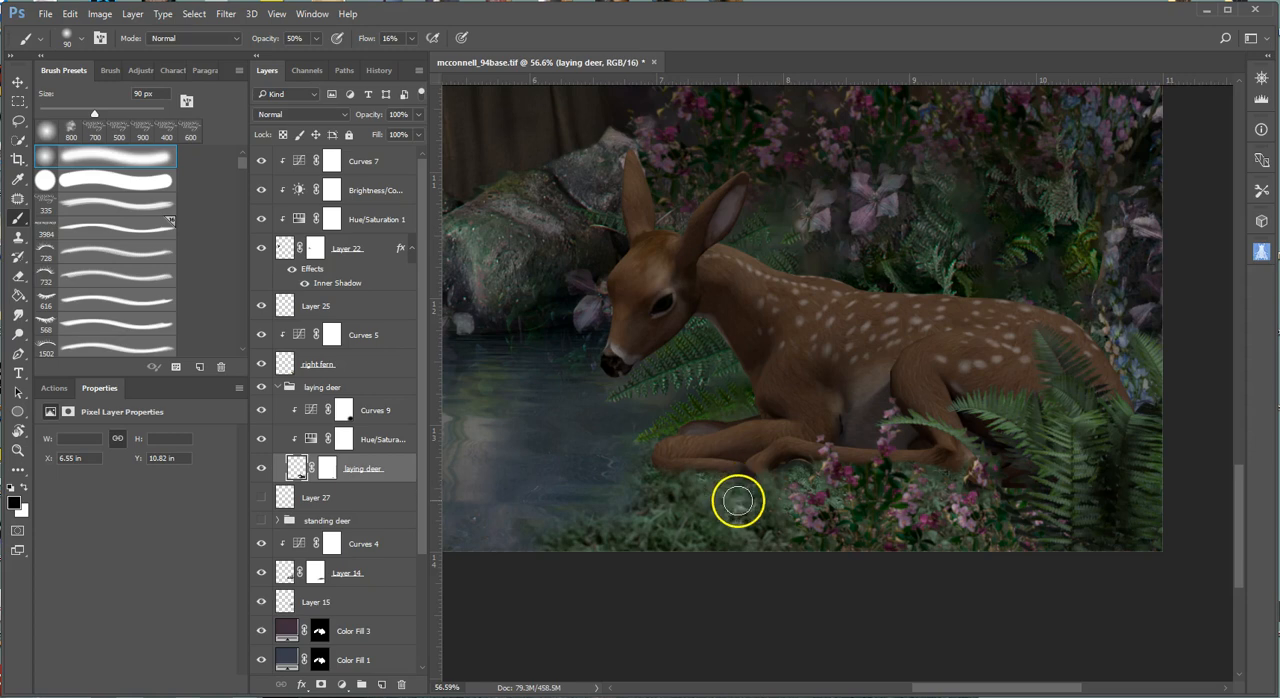
scroll(967, 539, "down", 6)
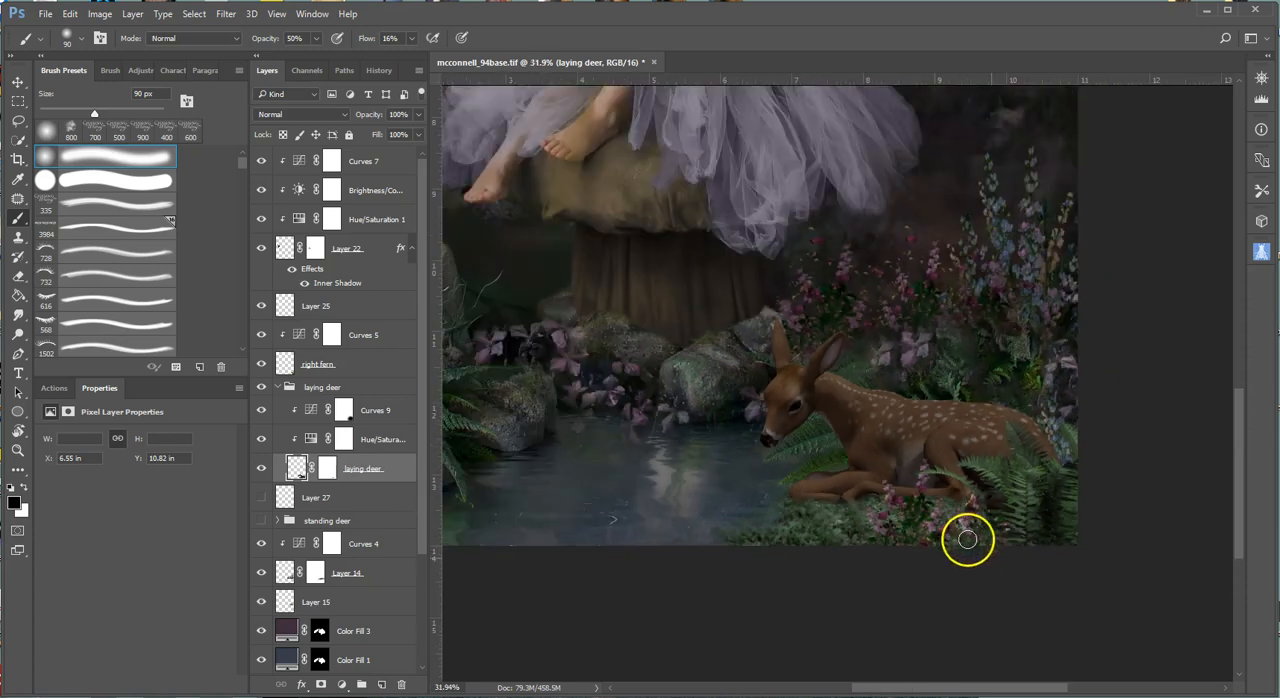
scroll(1097, 600, "down", 4)
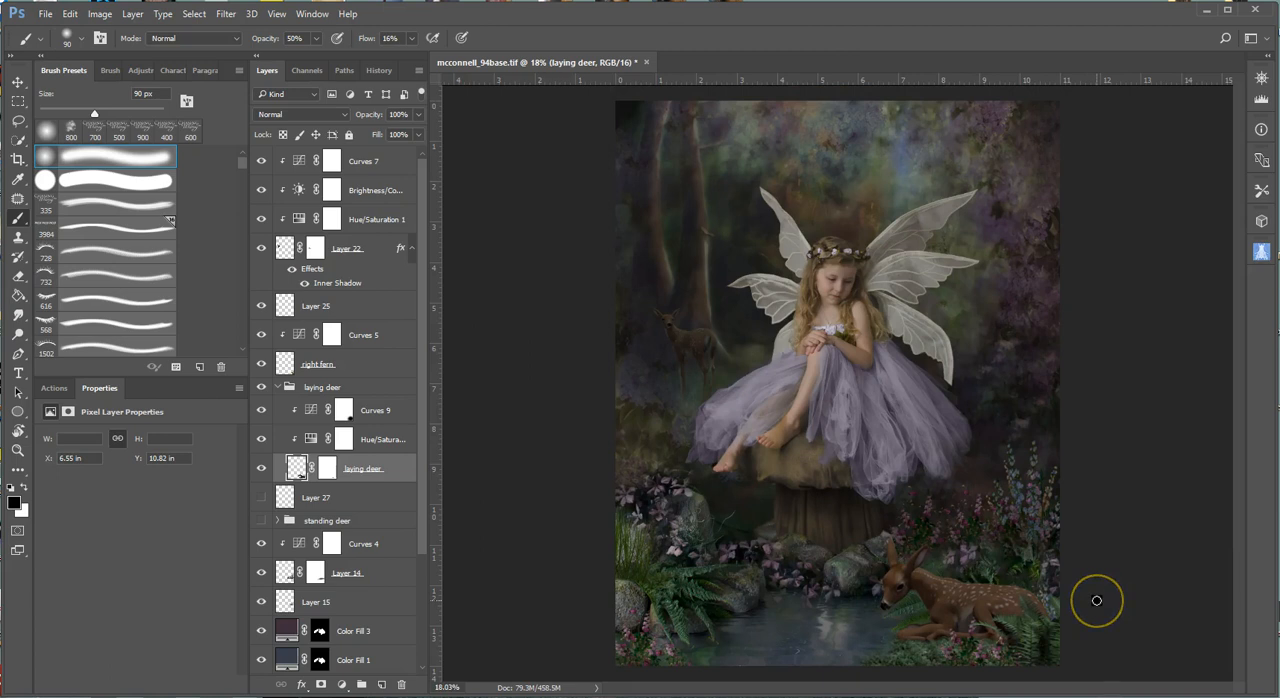
mouse_move(916, 588)
left_mouse_down()
mouse_move(966, 597)
mouse_move(930, 446)
mouse_move(930, 354)
mouse_move(1033, 585)
mouse_move(1089, 601)
mouse_move(706, 580)
left_mouse_up()
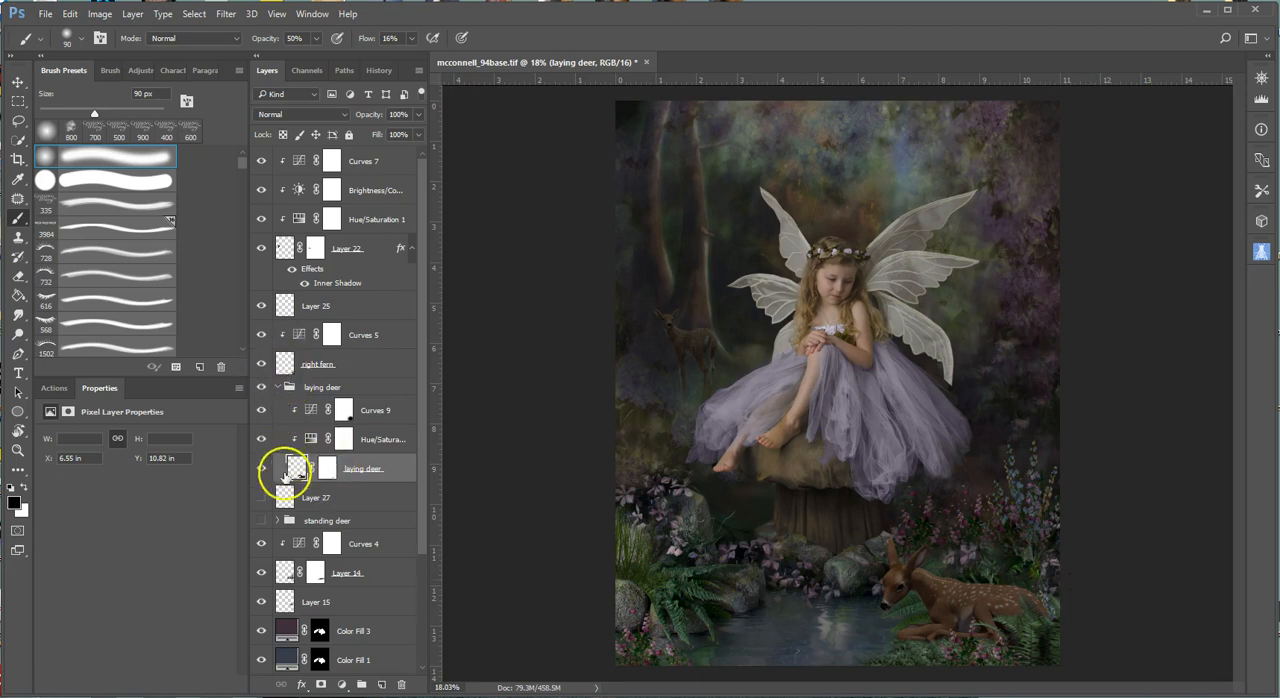
left_click(262, 520)
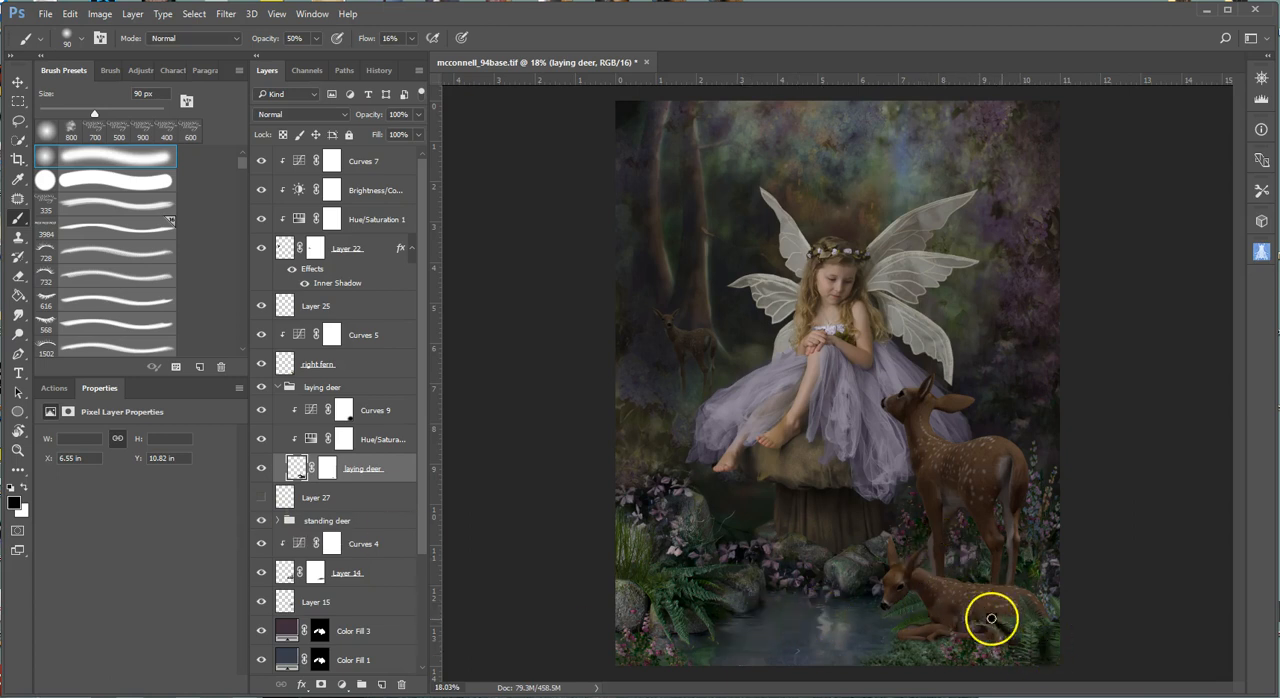
scroll(1051, 546, "up", 5)
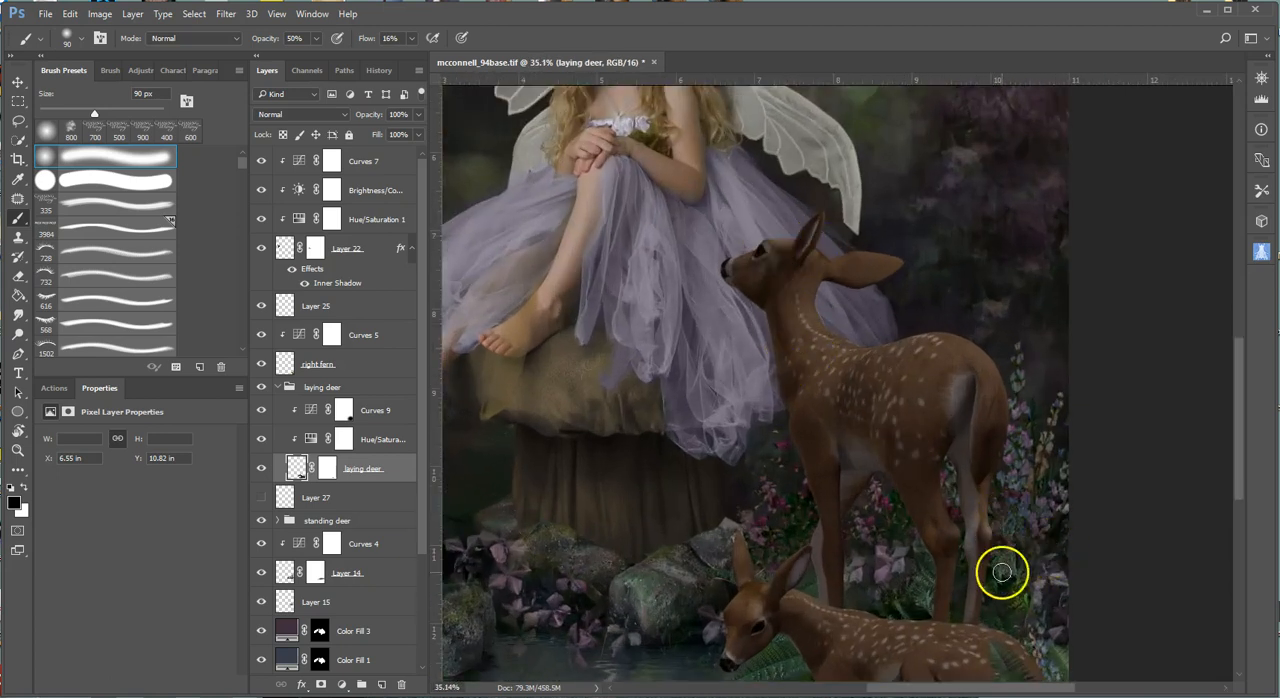
scroll(1040, 581, "down", 4)
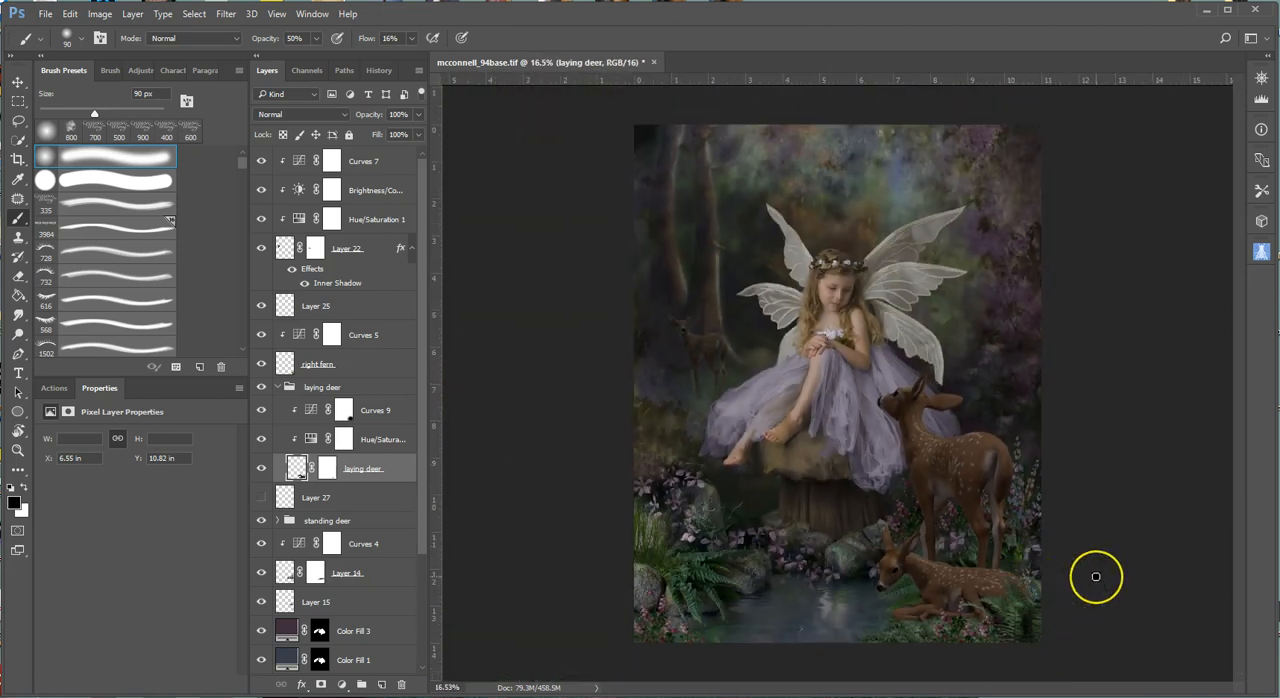